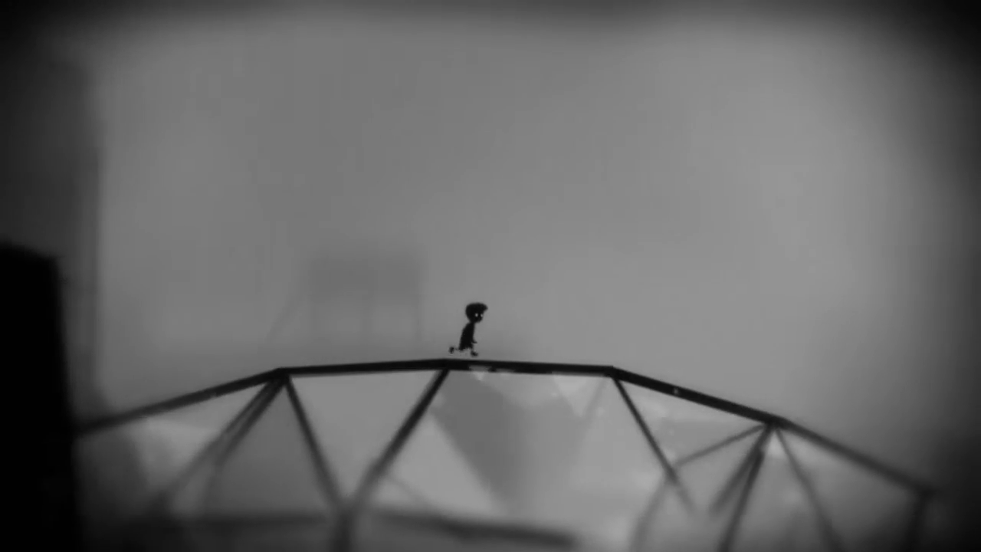
key("Right")
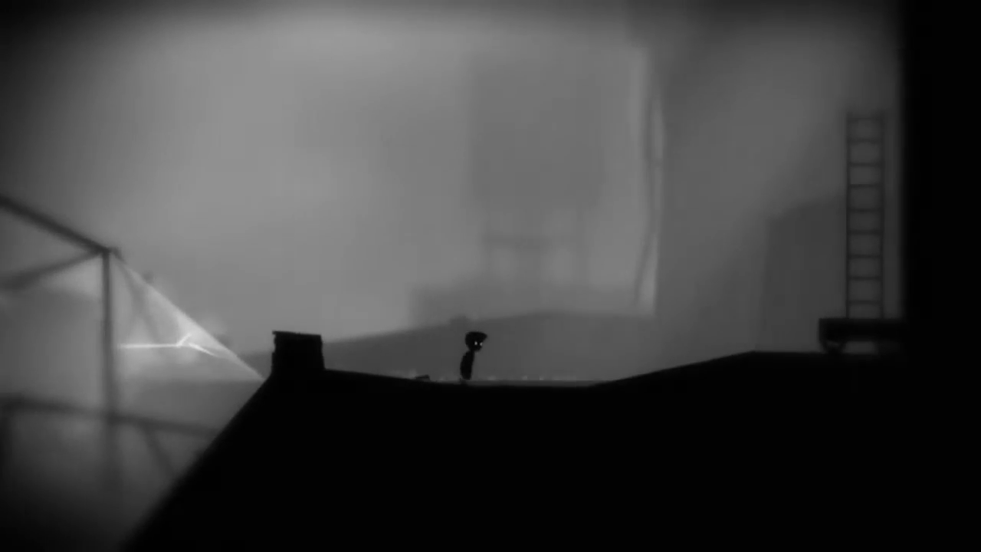
key("Right")
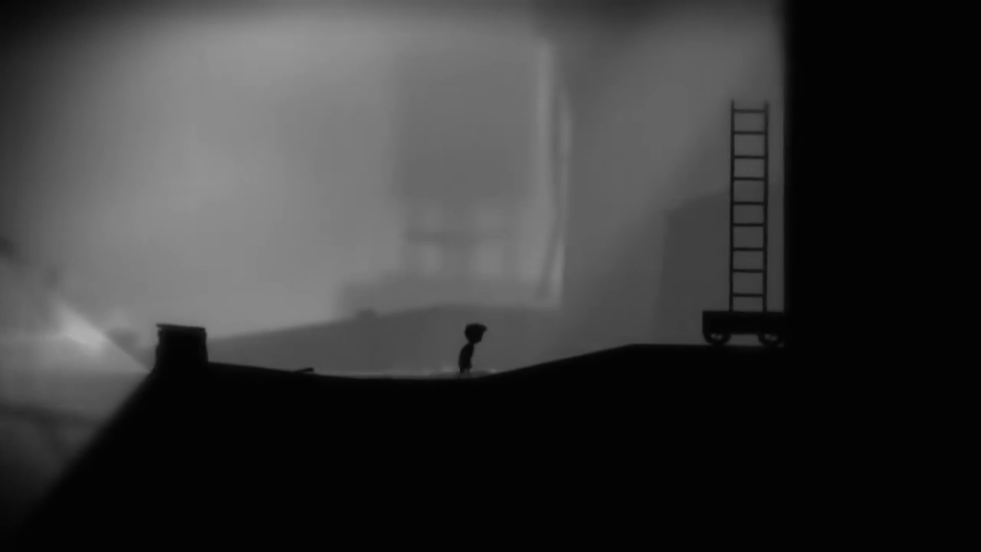
key("Right")
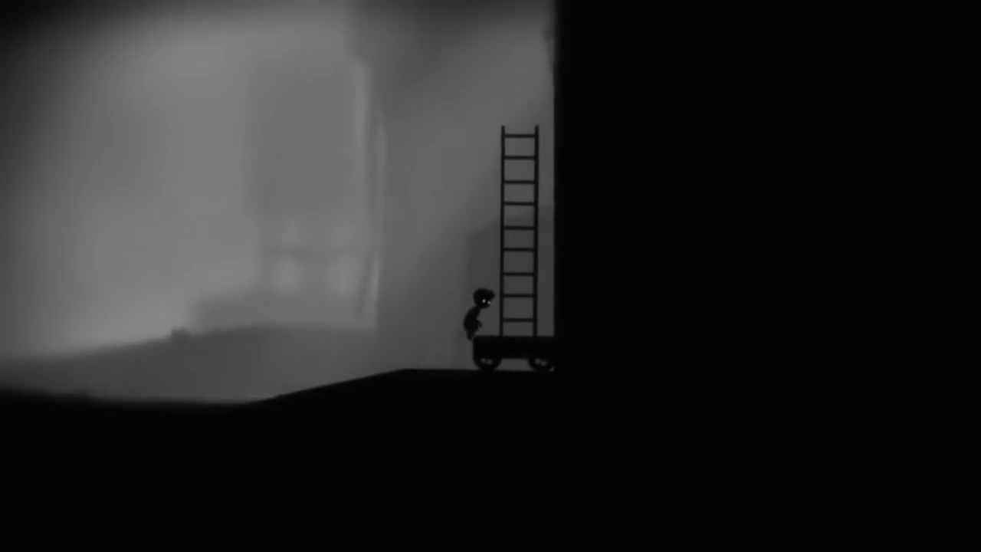
key("Up")
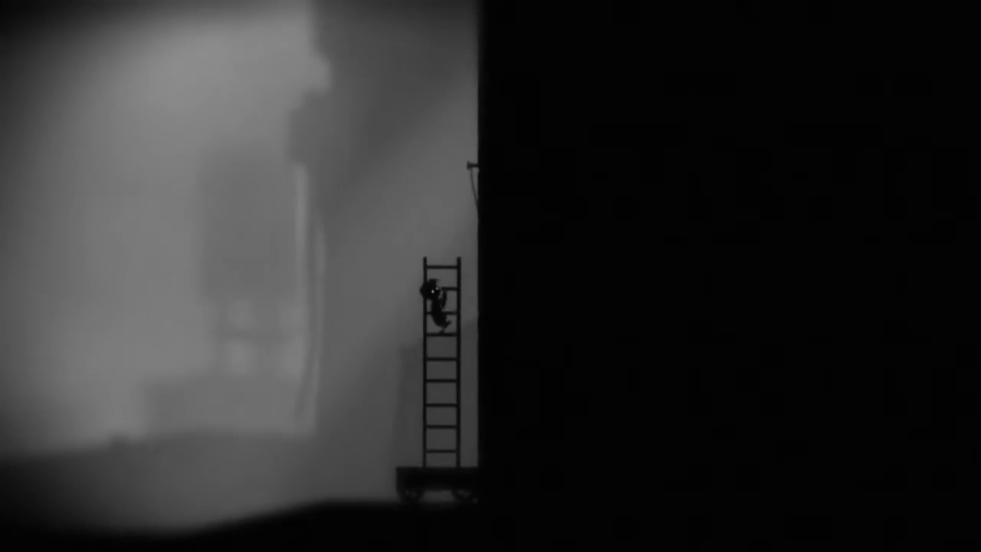
key("Down")
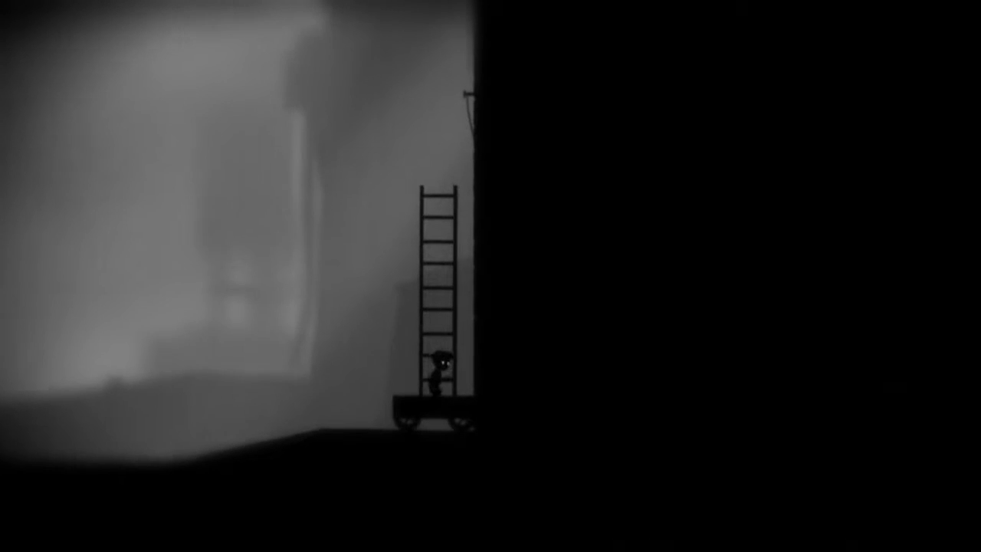
key("Left")
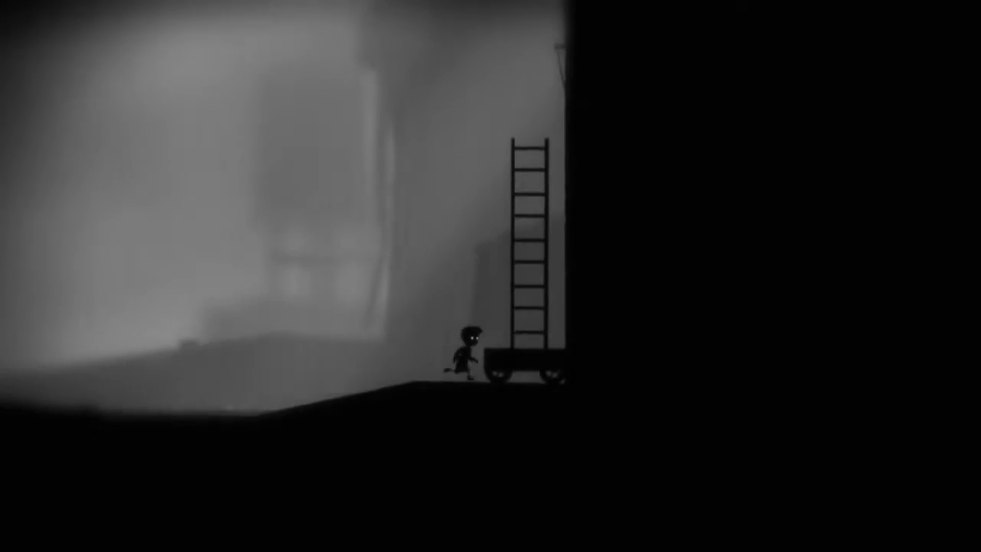
key("ctrl")
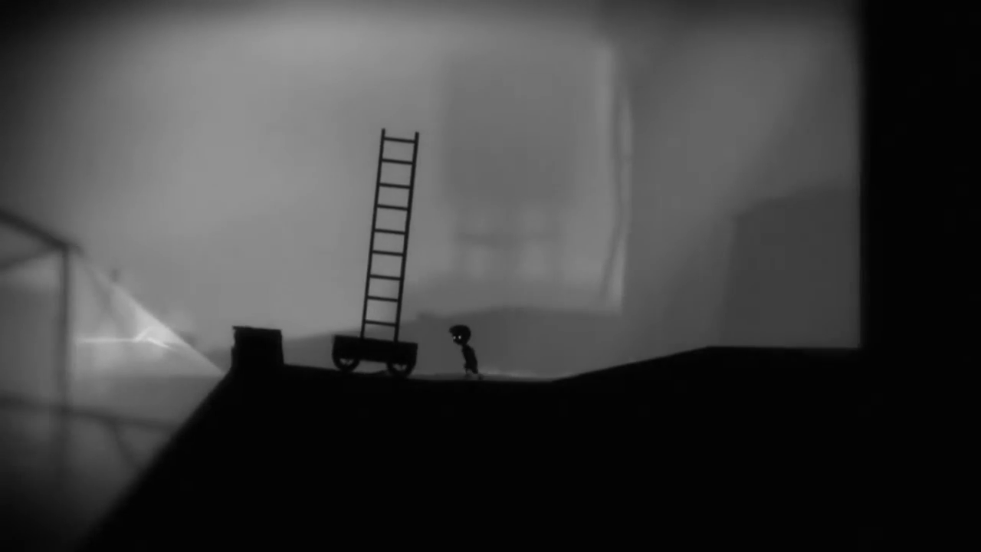
key("Left")
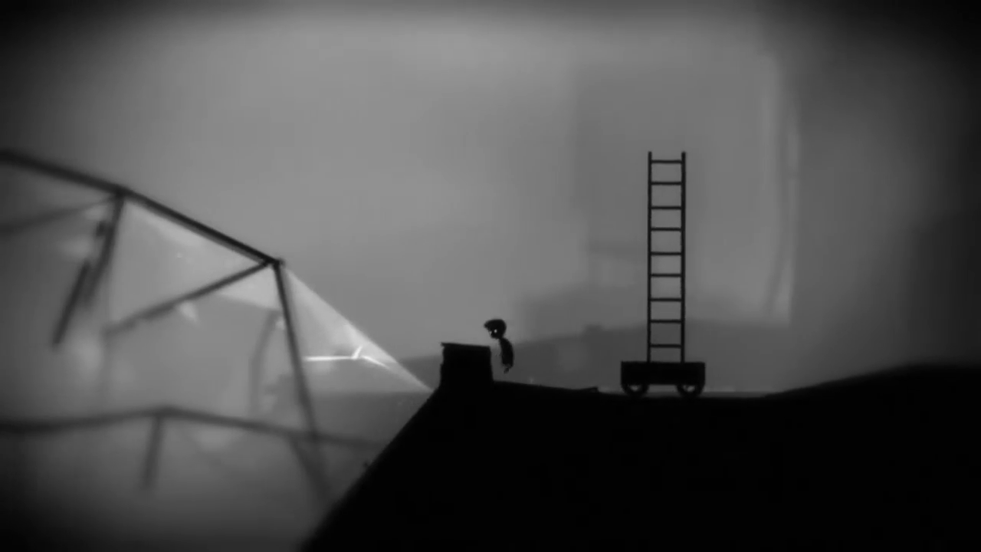
key("Up")
key("Left")
key("Up")
key("Up")
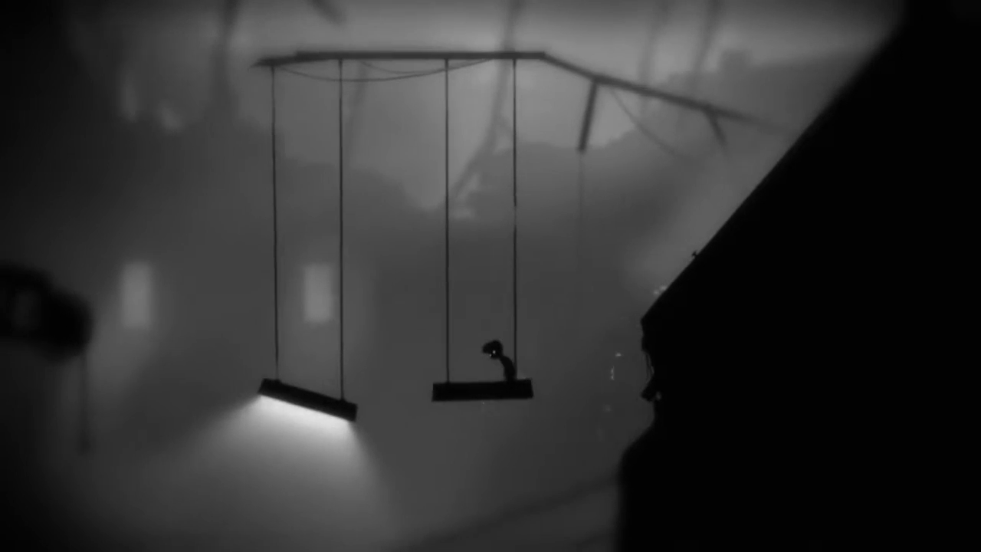
key("Left")
key("Up")
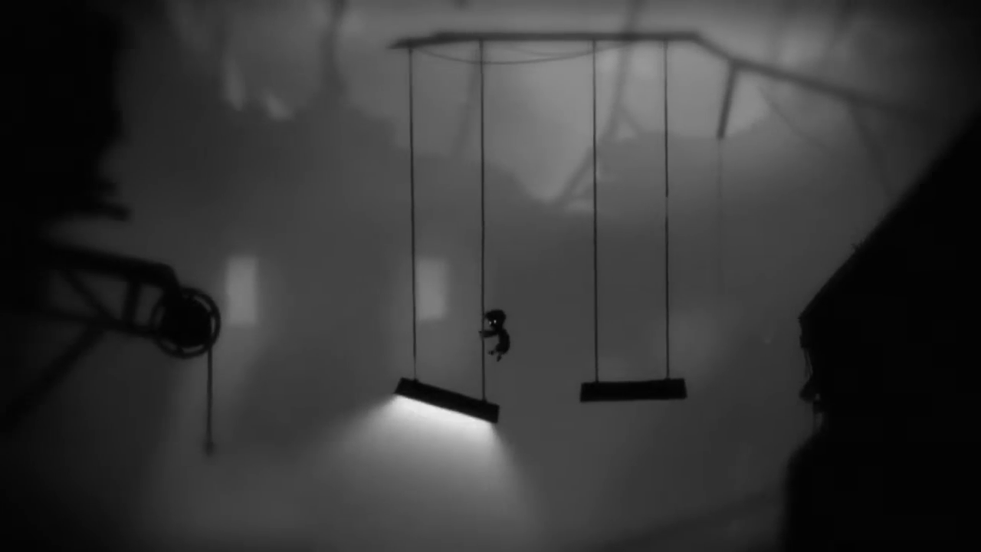
key("Down")
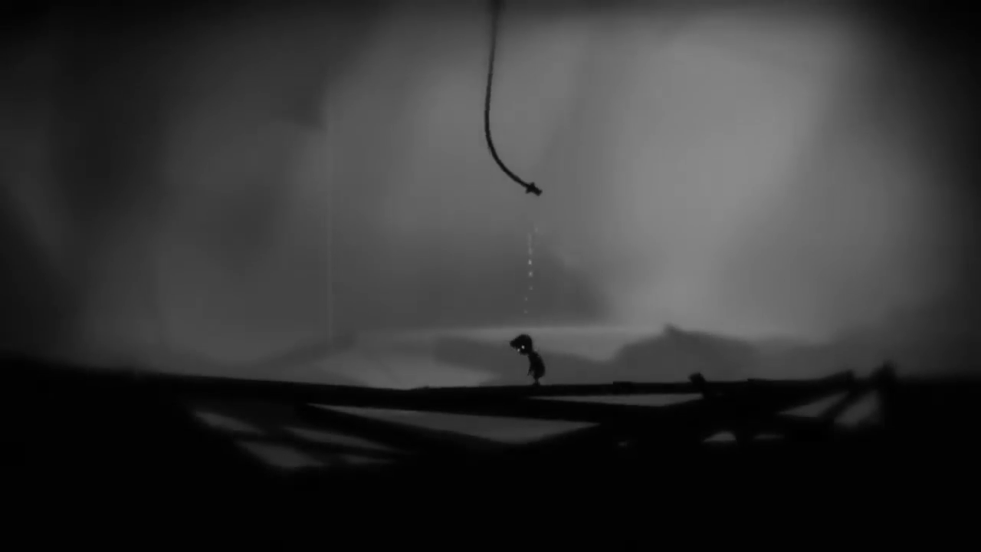
key("Left")
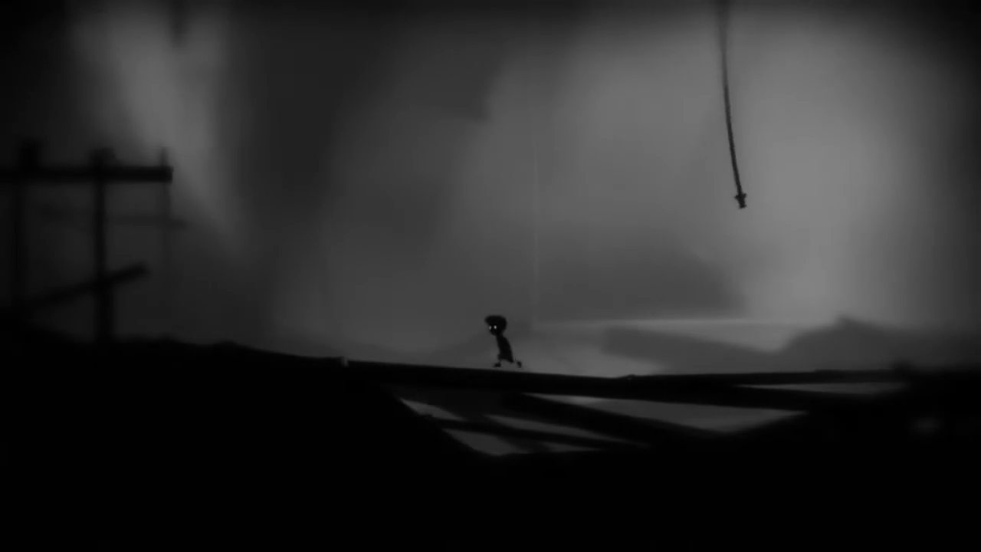
key("Left")
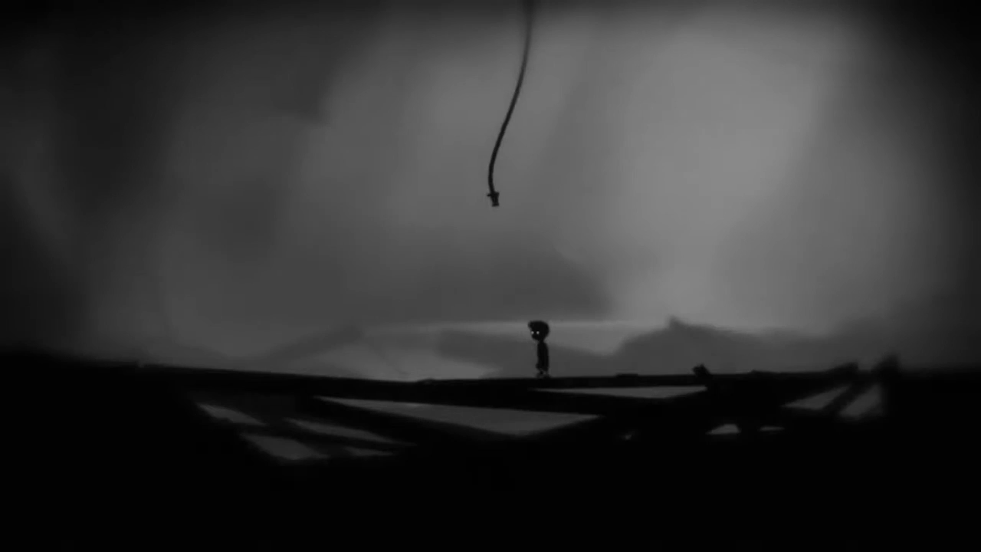
key("Left")
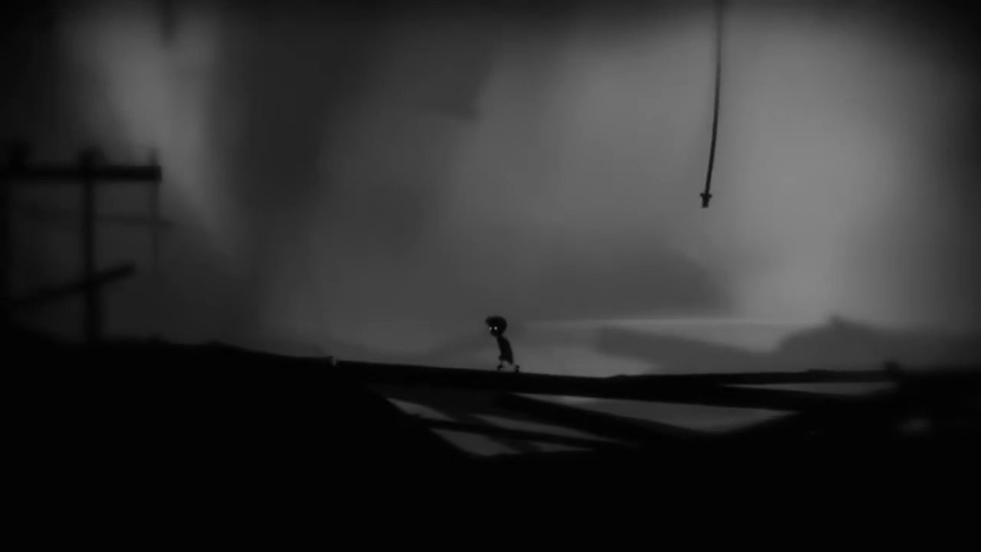
key("Left")
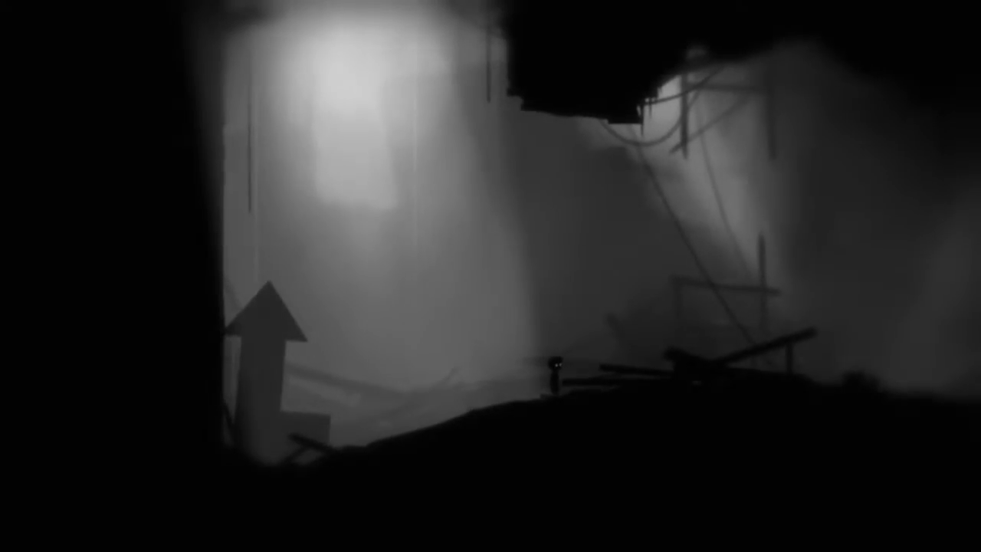
key("Right")
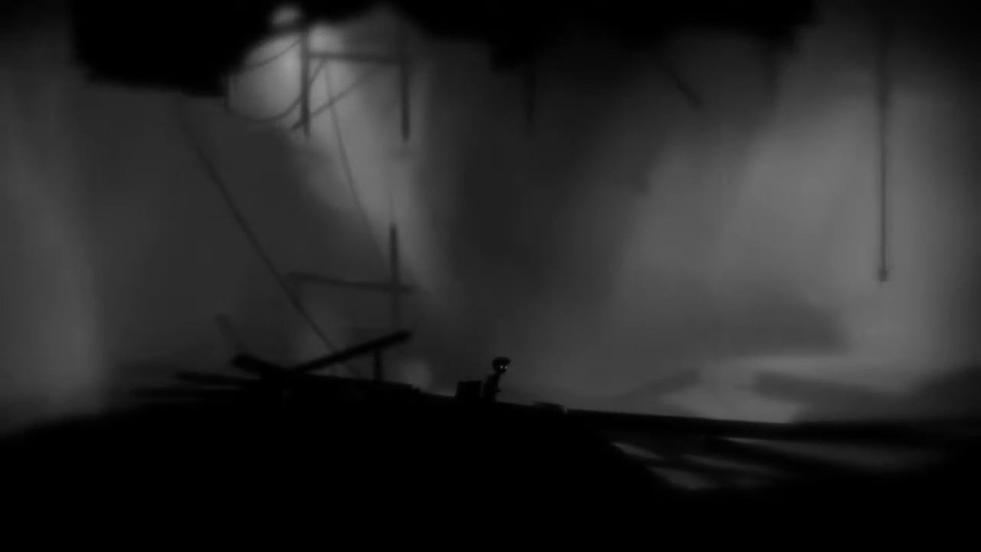
key("Up")
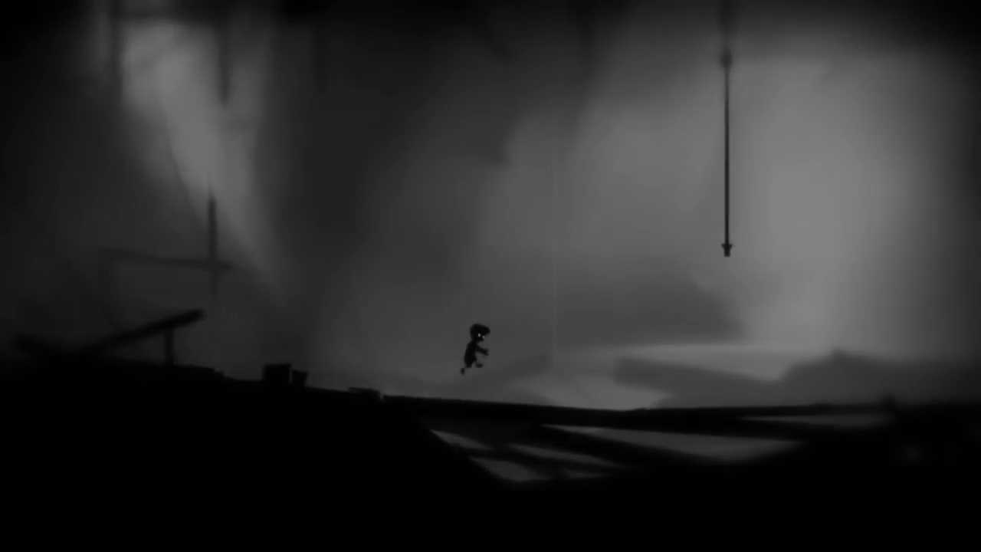
key("Right")
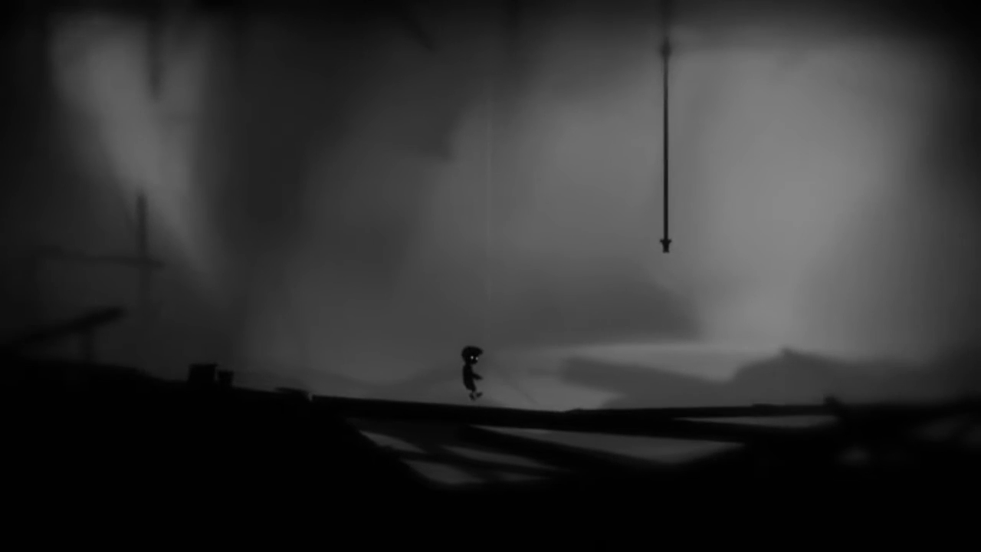
key("Up")
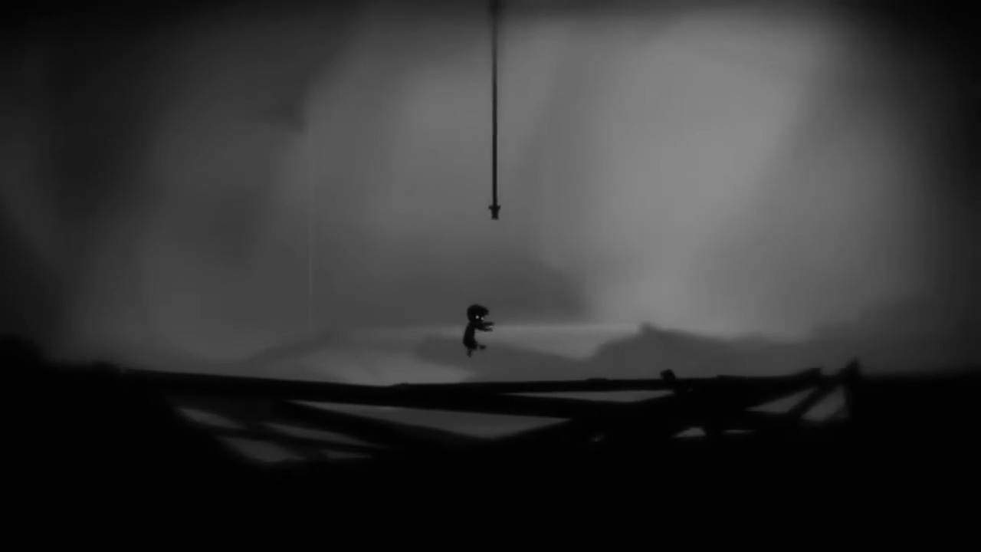
key("Right")
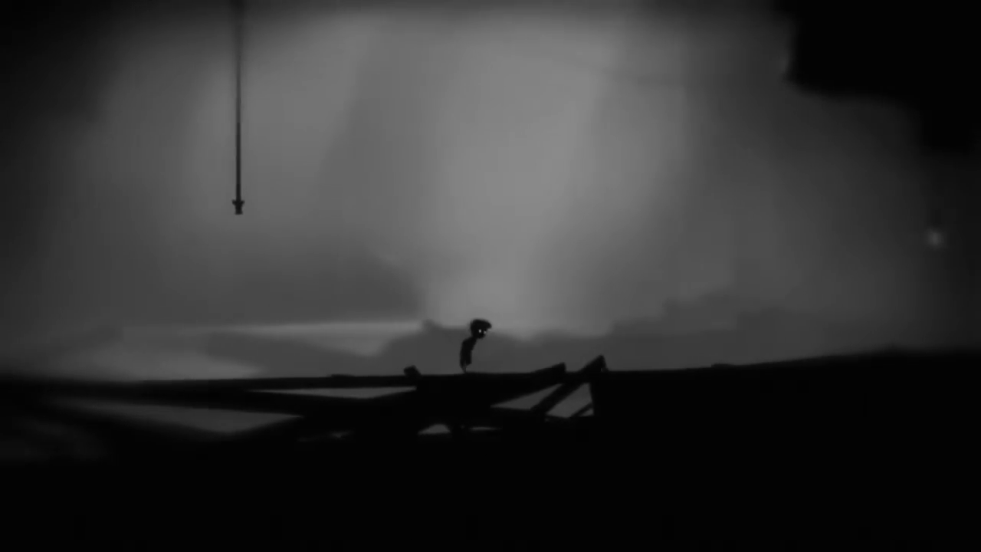
key("Right")
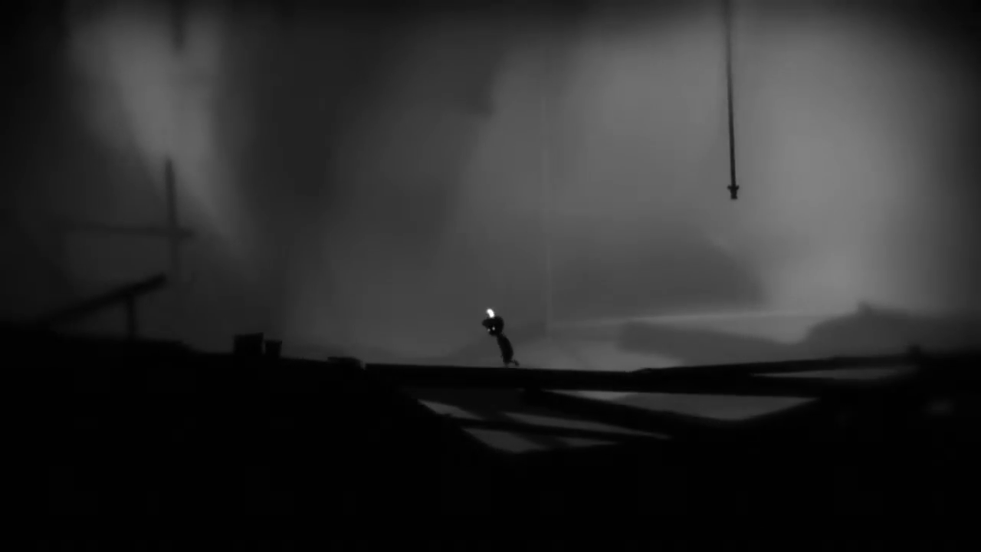
key("Left")
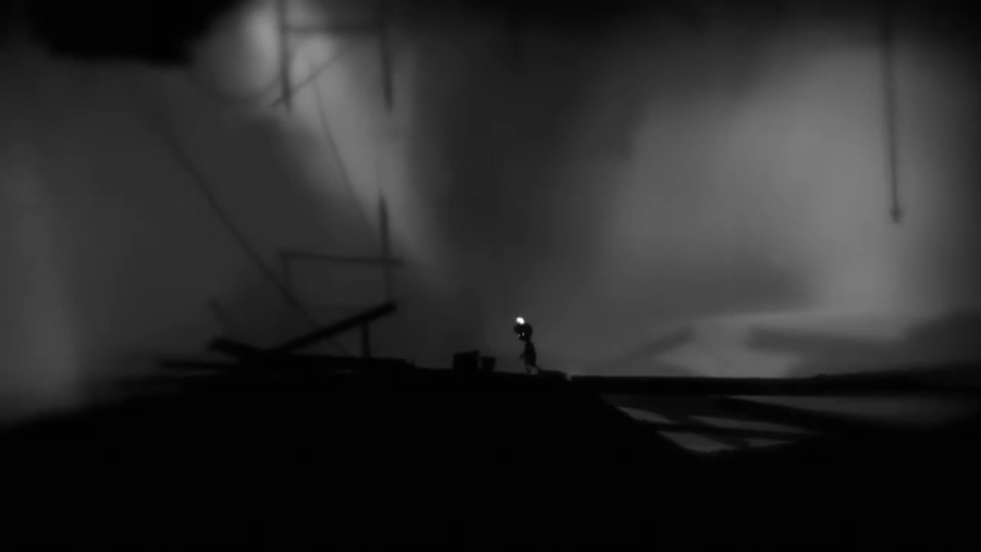
key("Left")
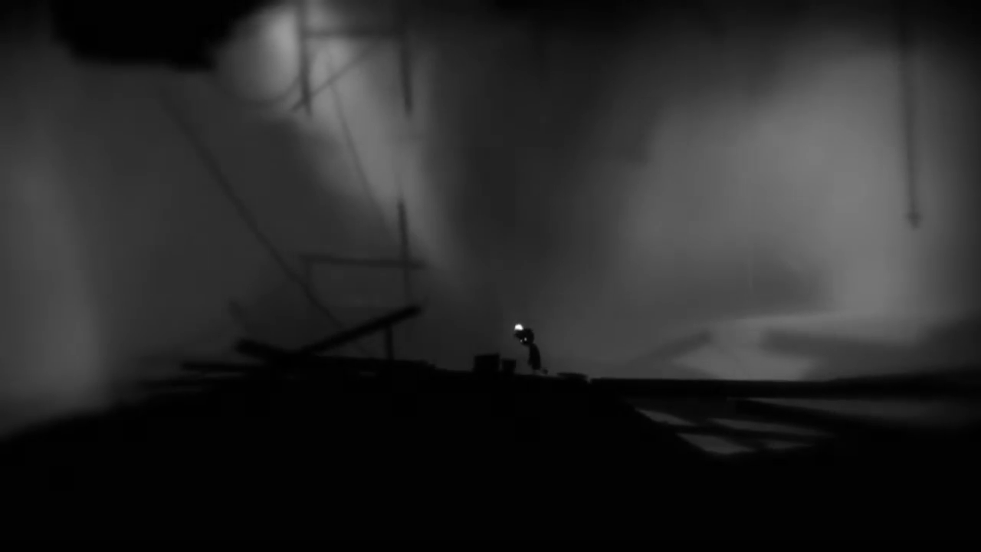
key("Left")
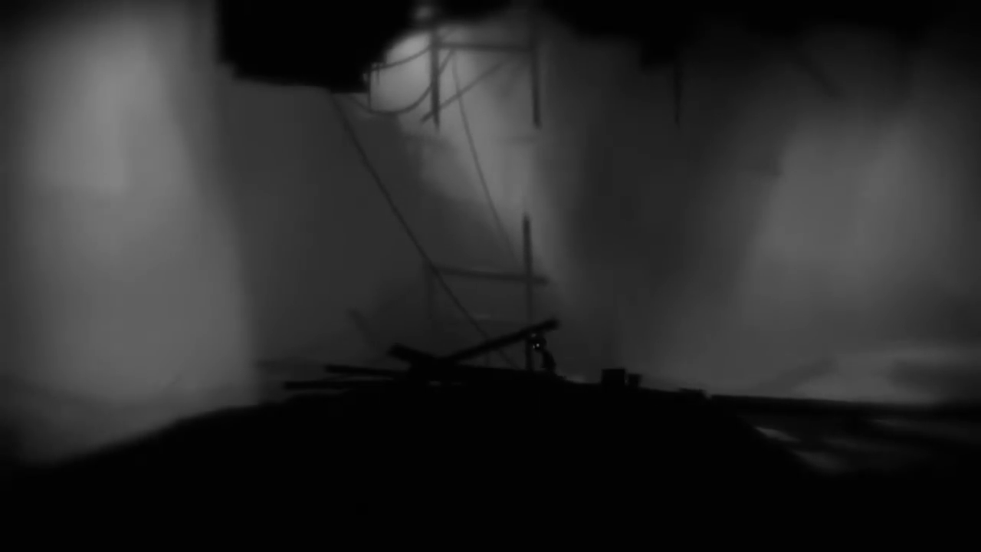
key("Left")
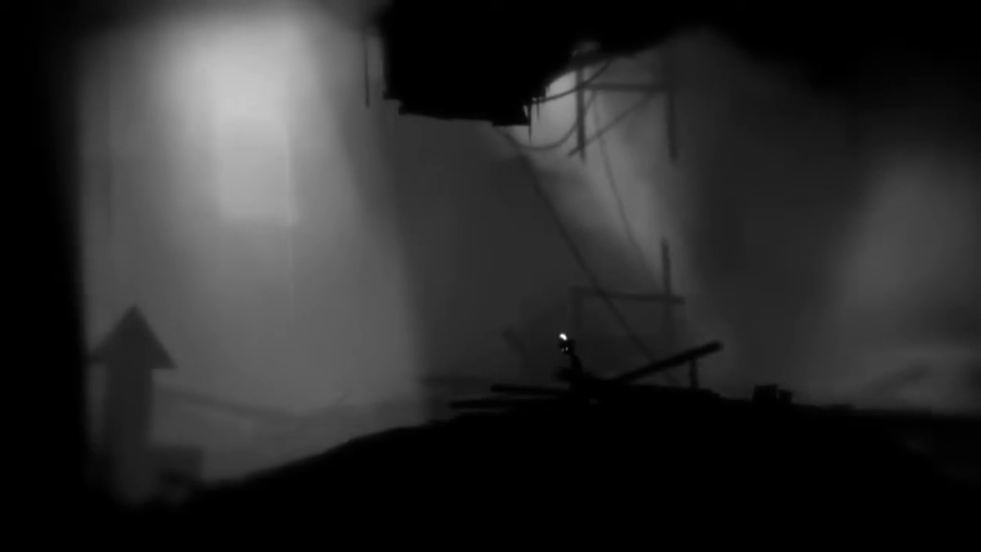
key("Left")
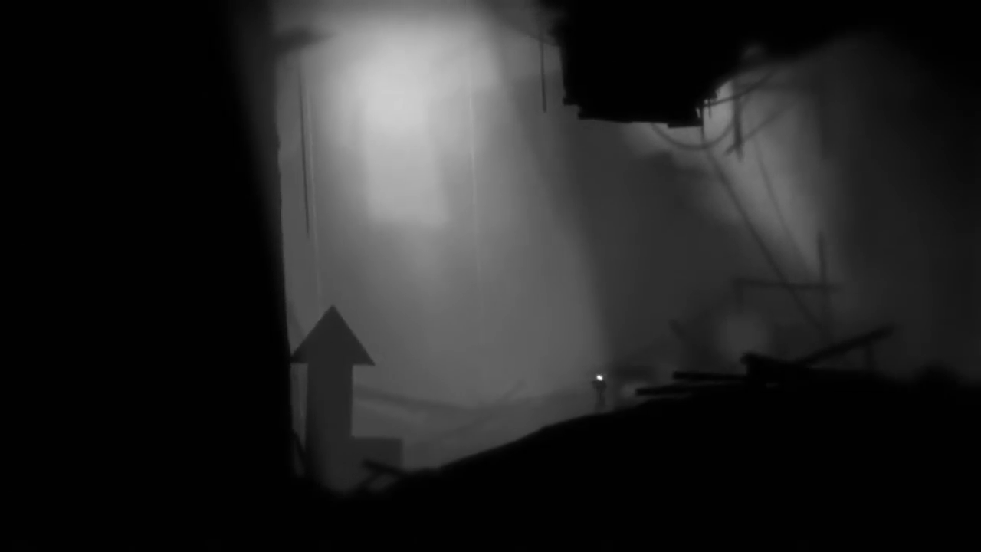
key("Left")
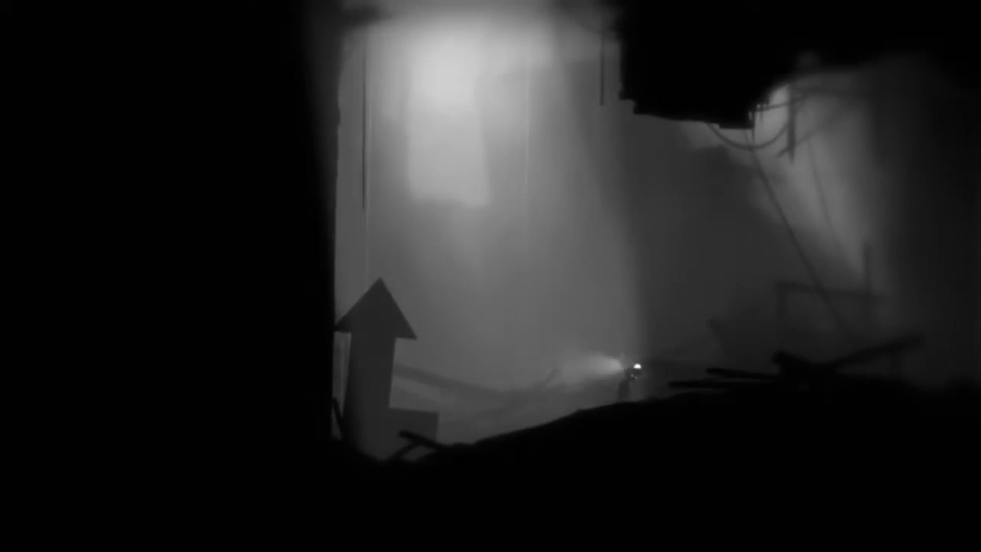
key("Right")
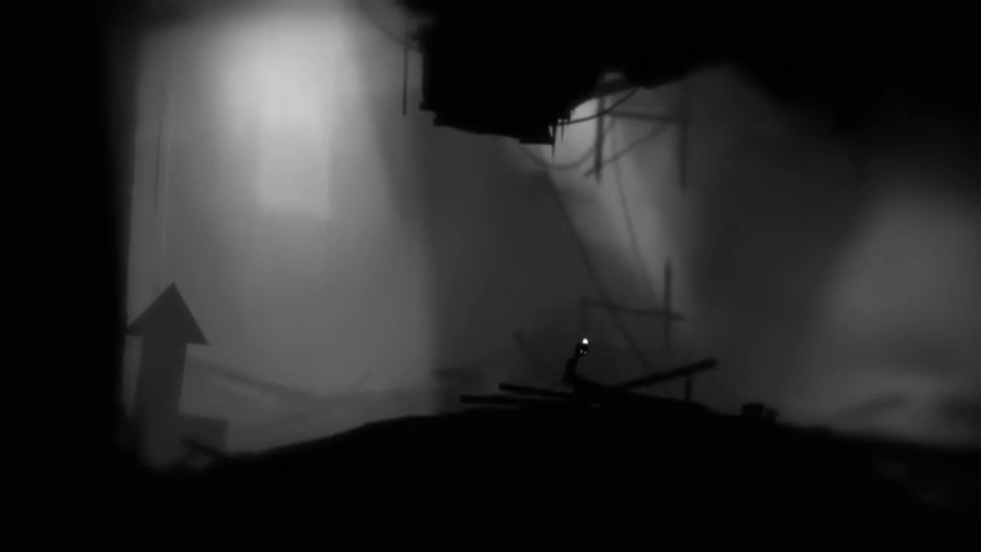
key("Right")
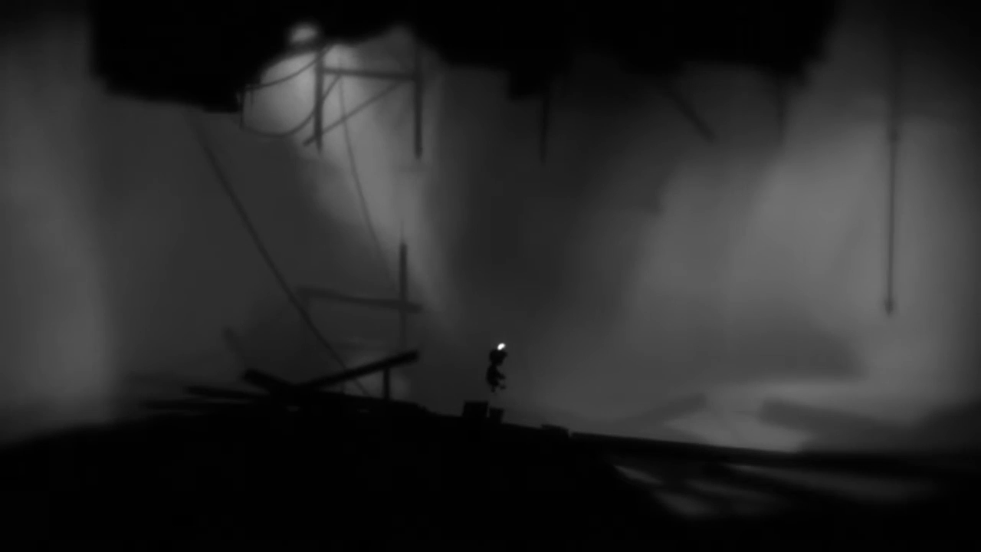
key("Right")
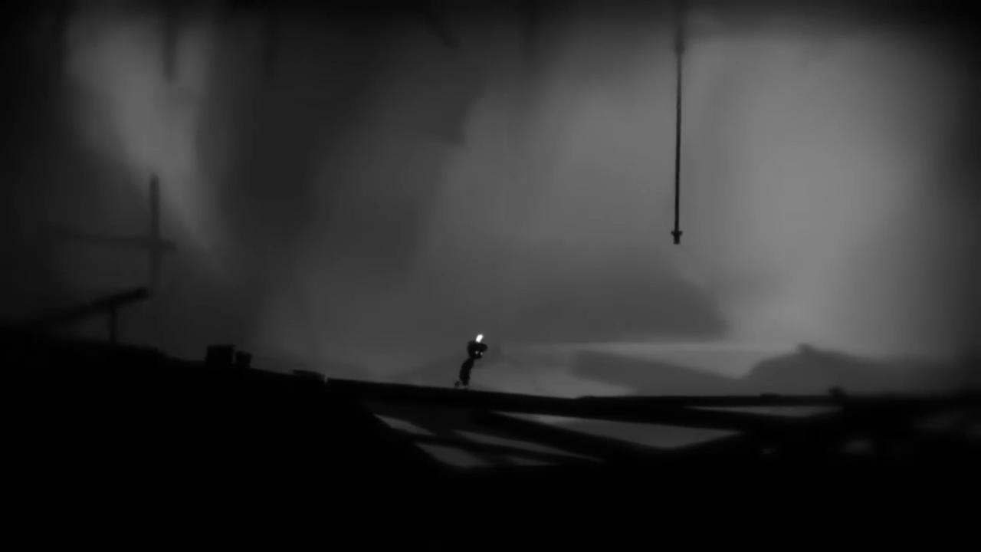
key("Right")
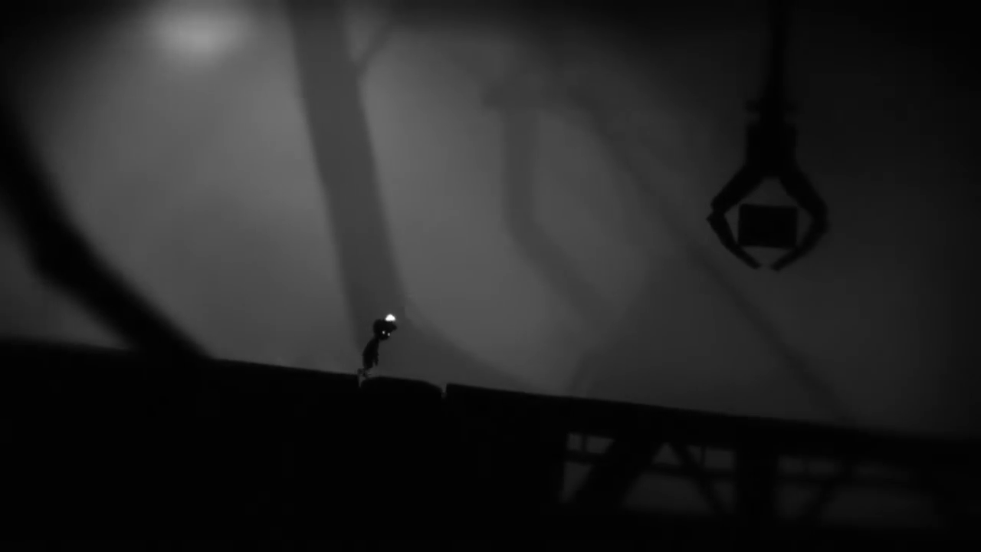
key("Right")
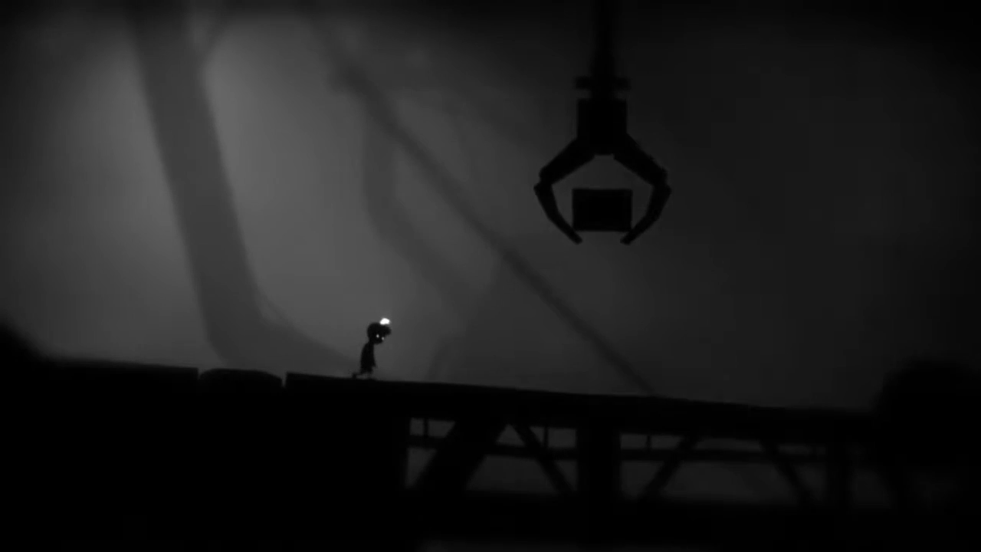
key("Right")
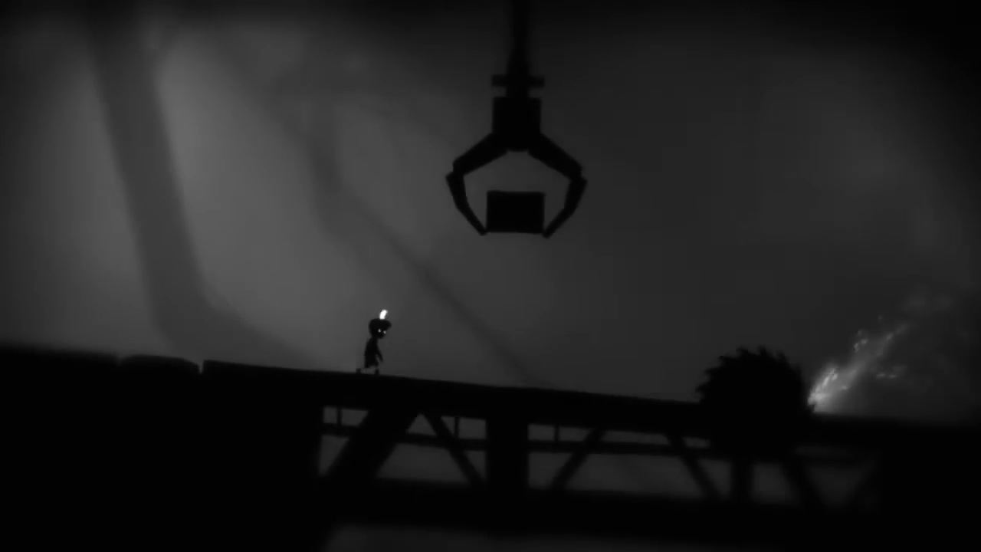
key("Right")
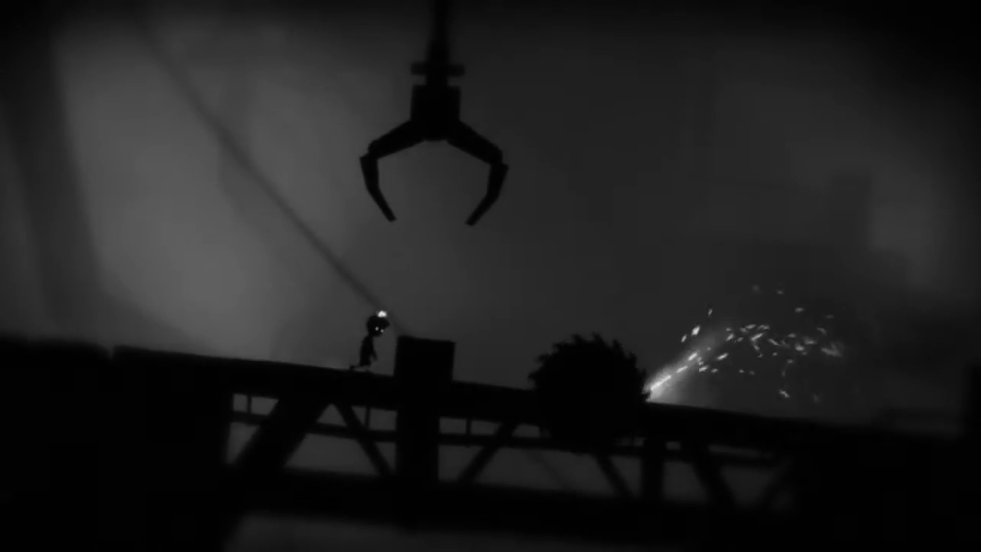
key("Right")
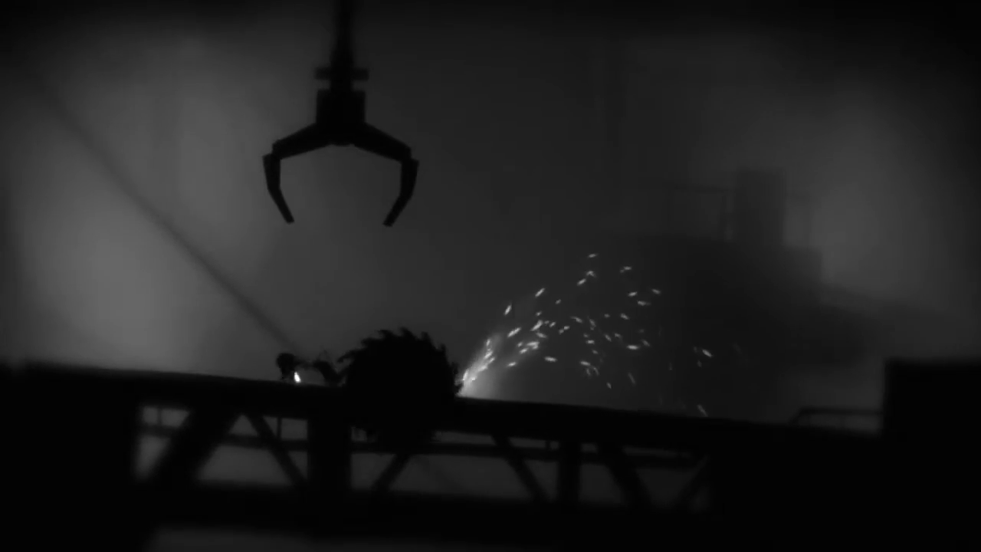
key("Left")
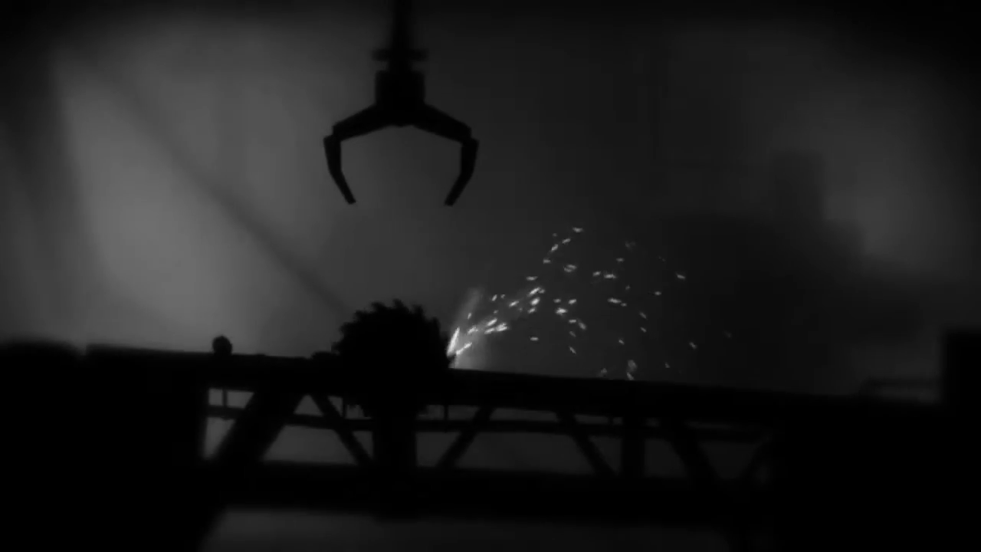
key("Left")
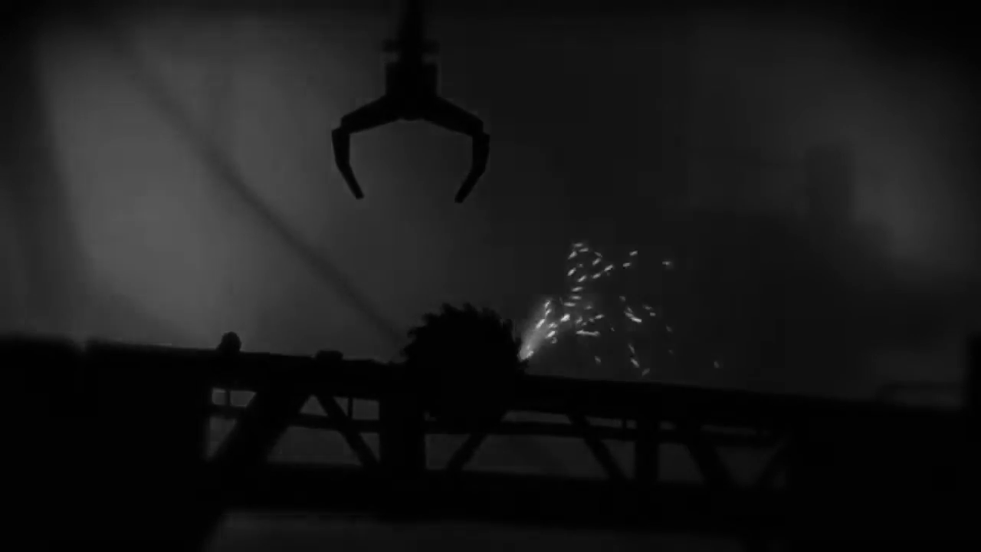
key("Right")
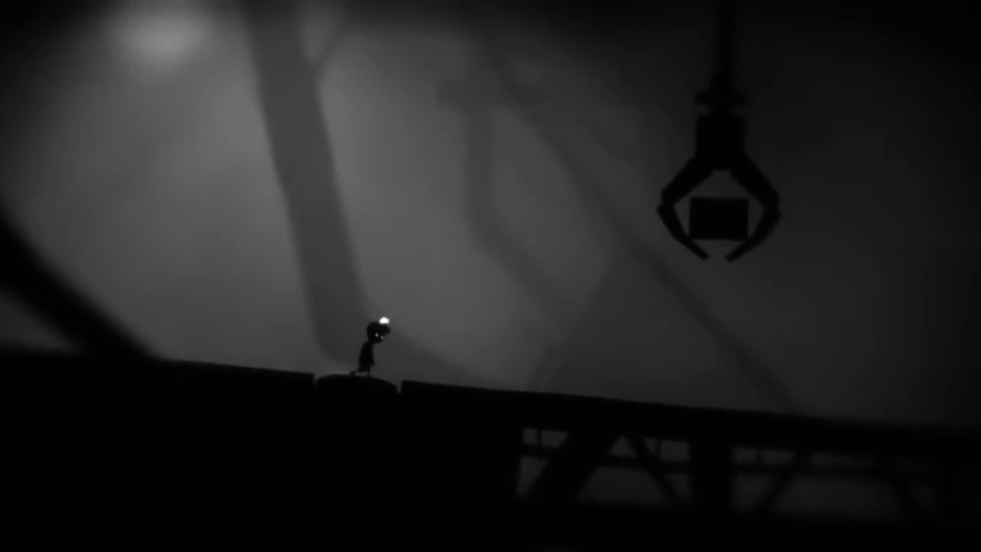
key("Right")
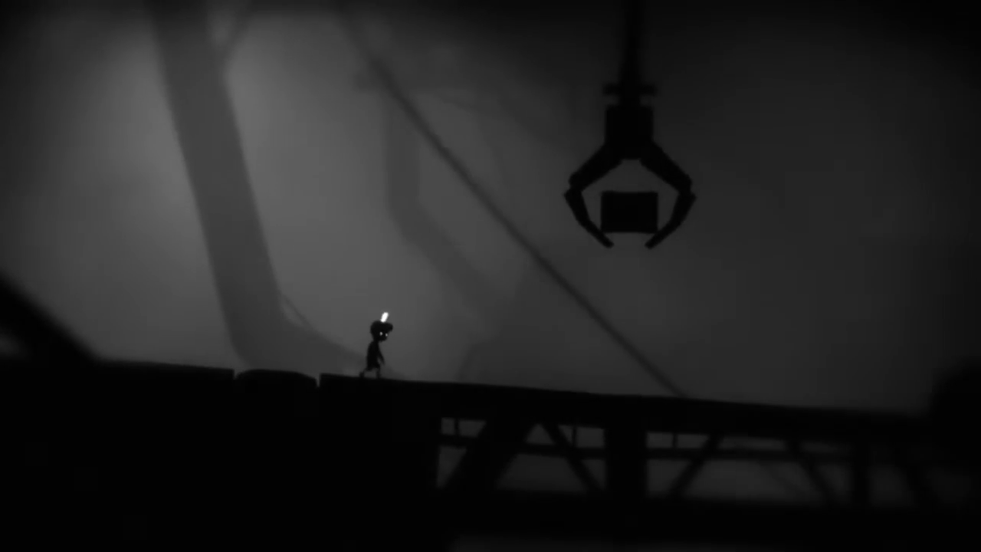
key("Right")
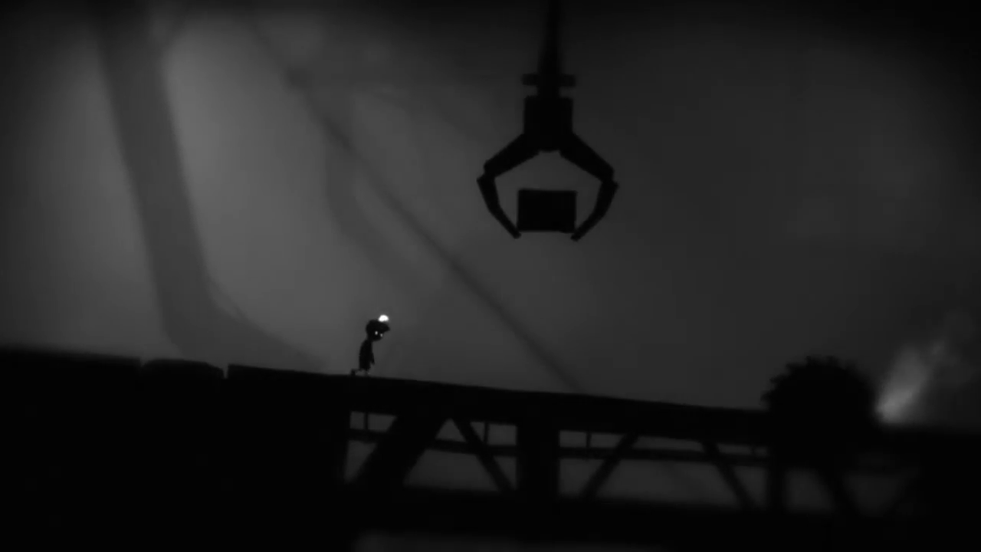
key("Right")
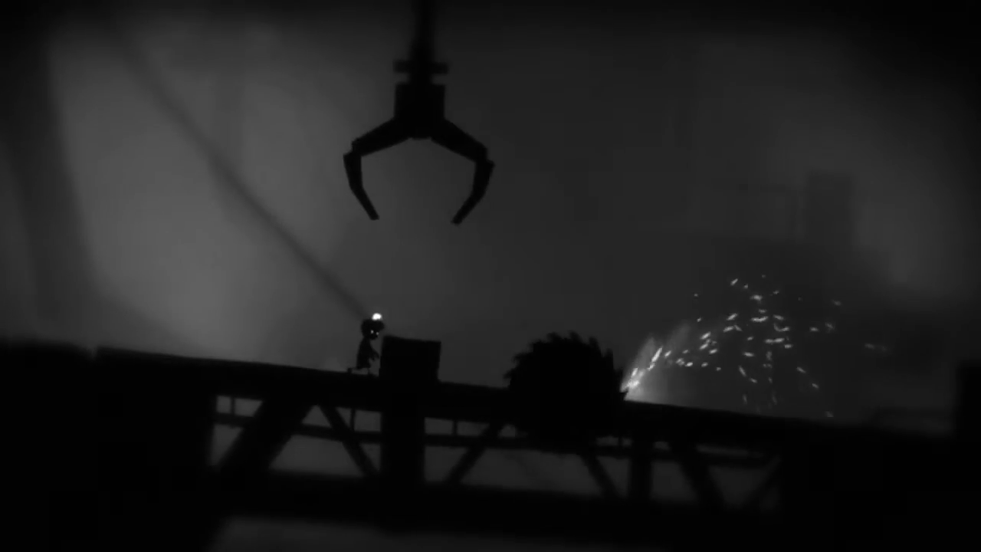
key("Right")
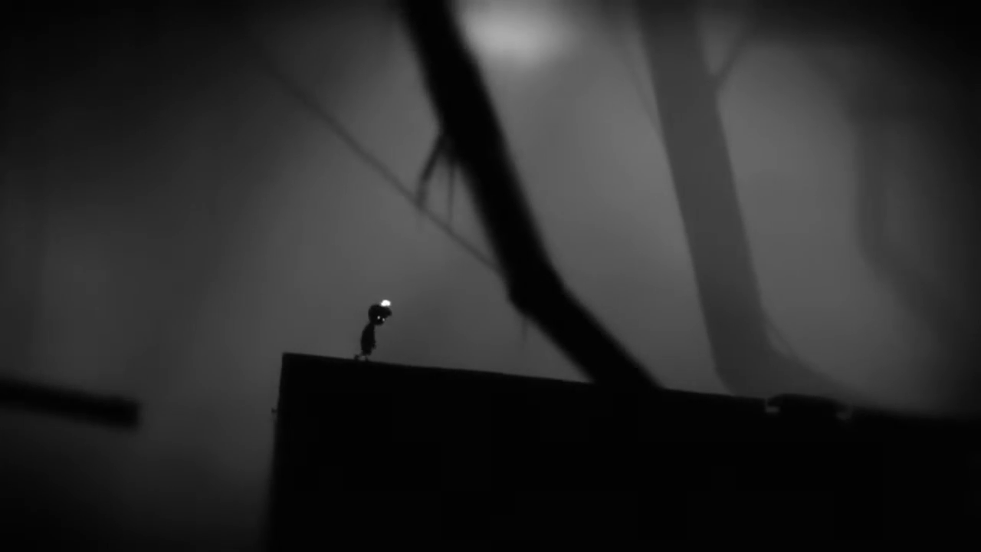
key("Right")
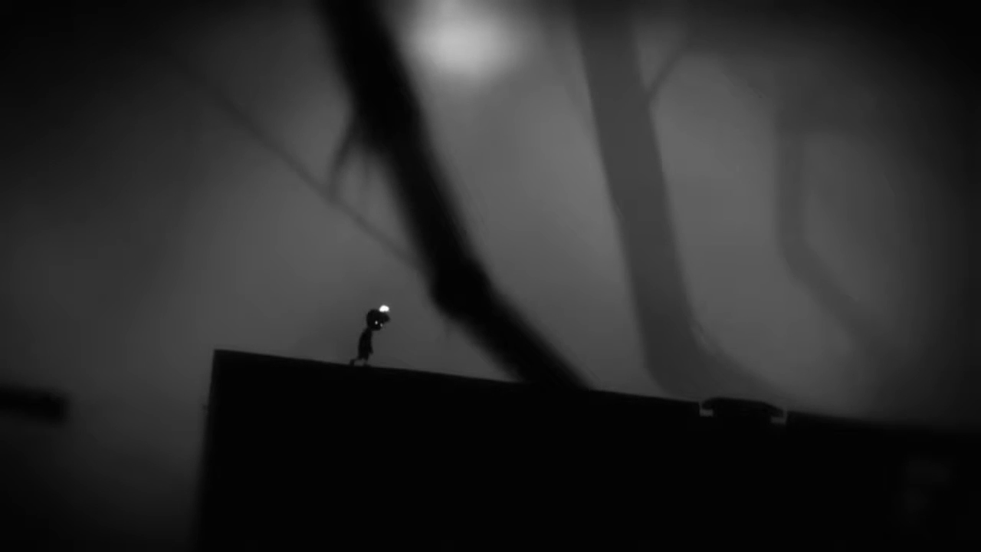
key("Right")
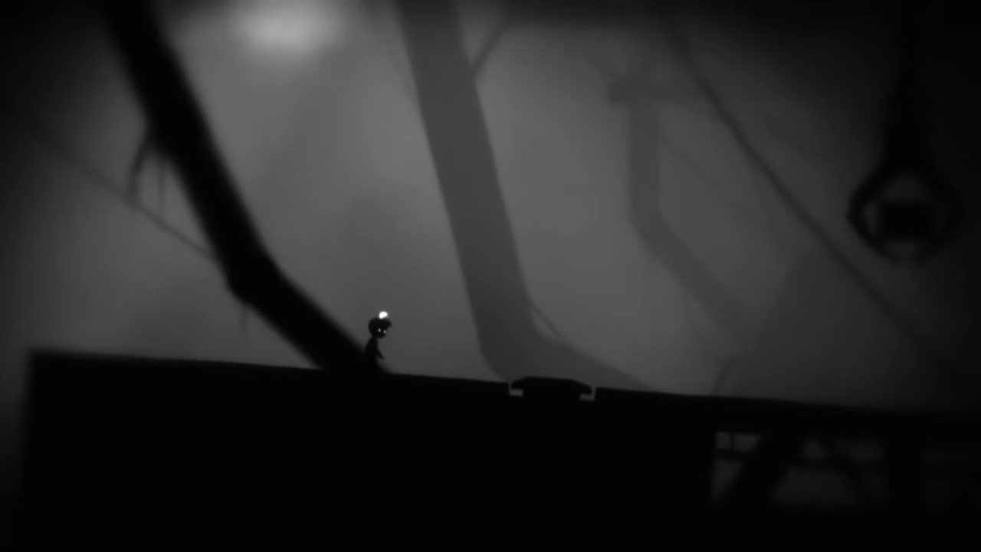
key("Right")
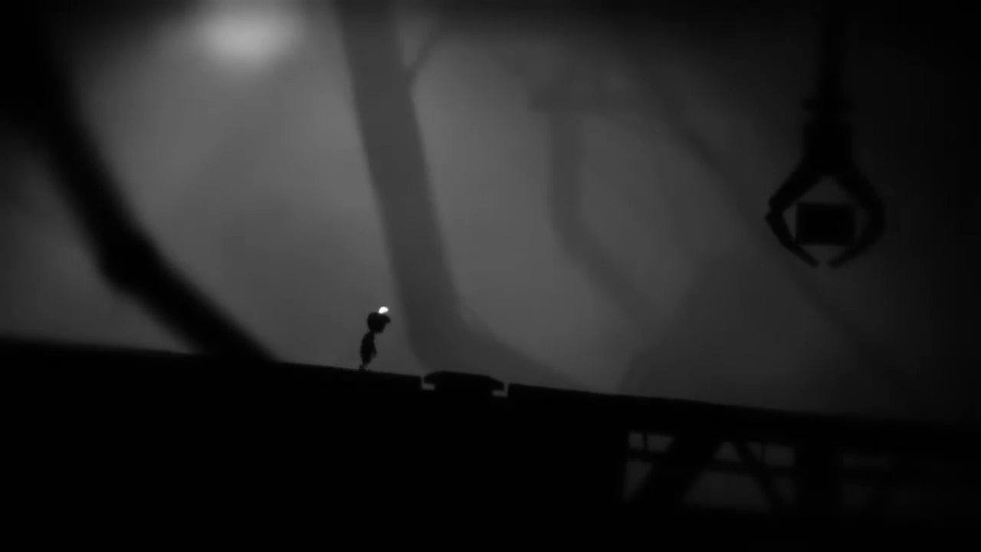
key("Right")
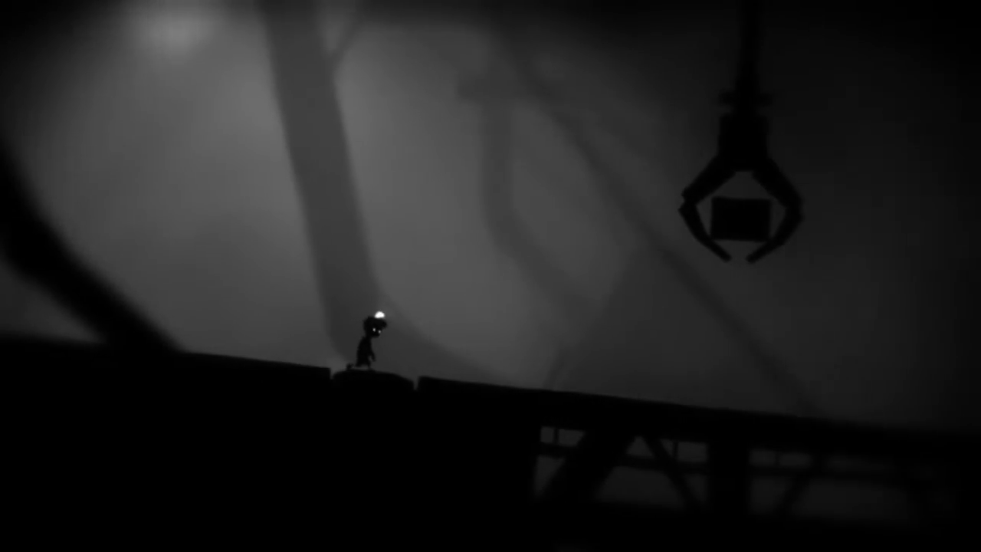
key("Right")
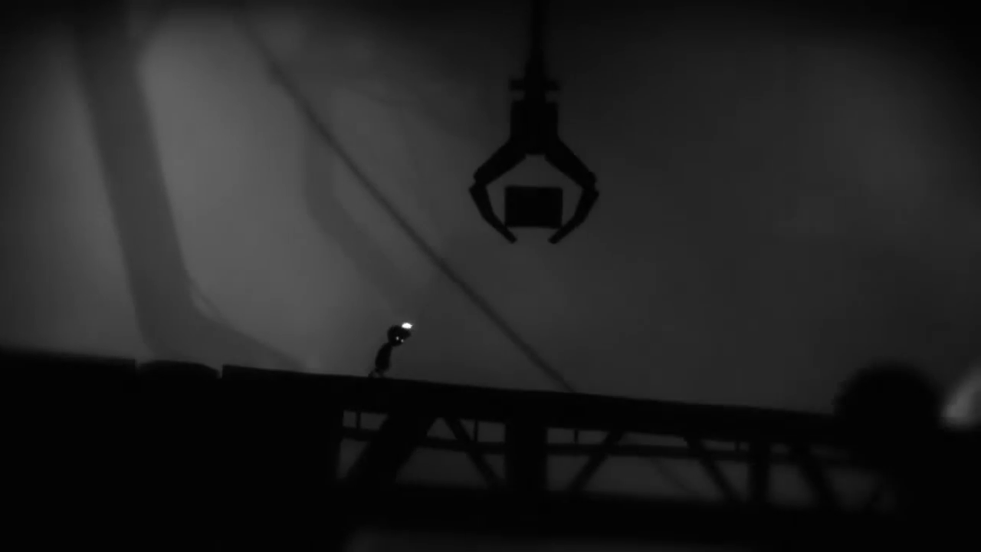
key("Right")
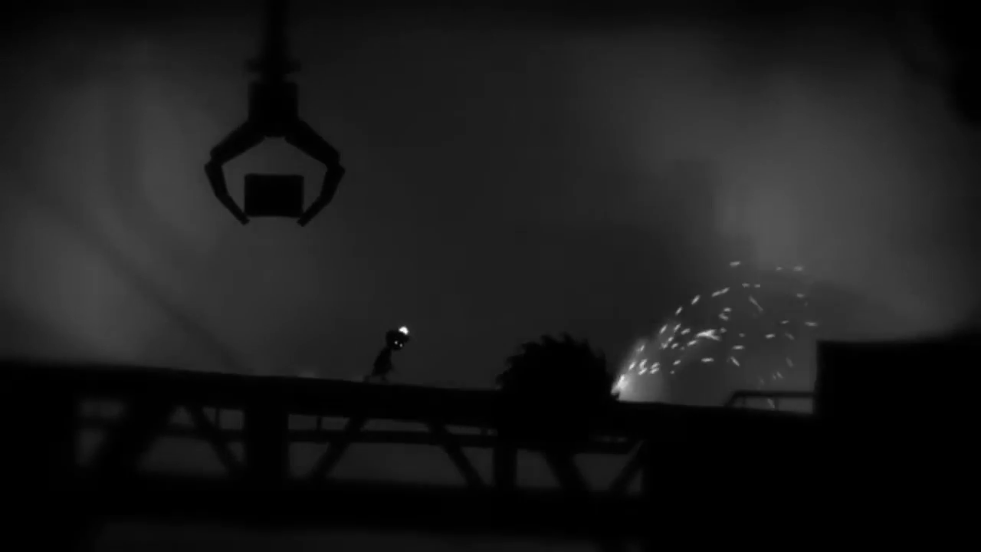
key("Up")
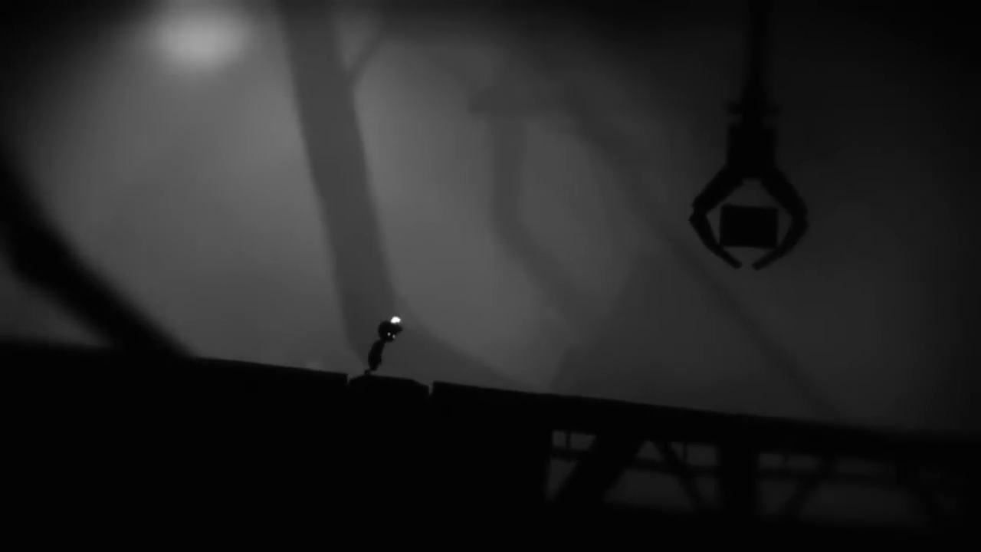
key("Right")
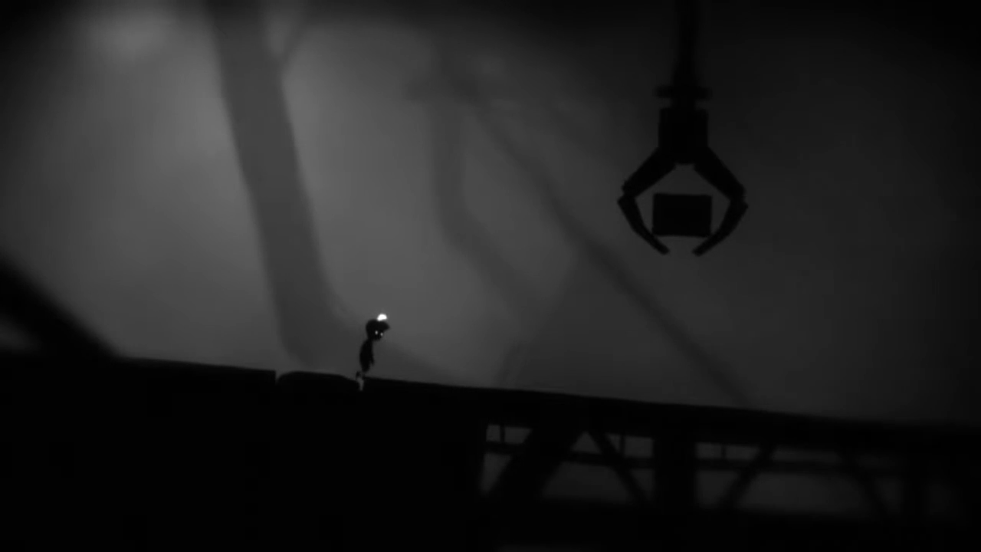
key("Right")
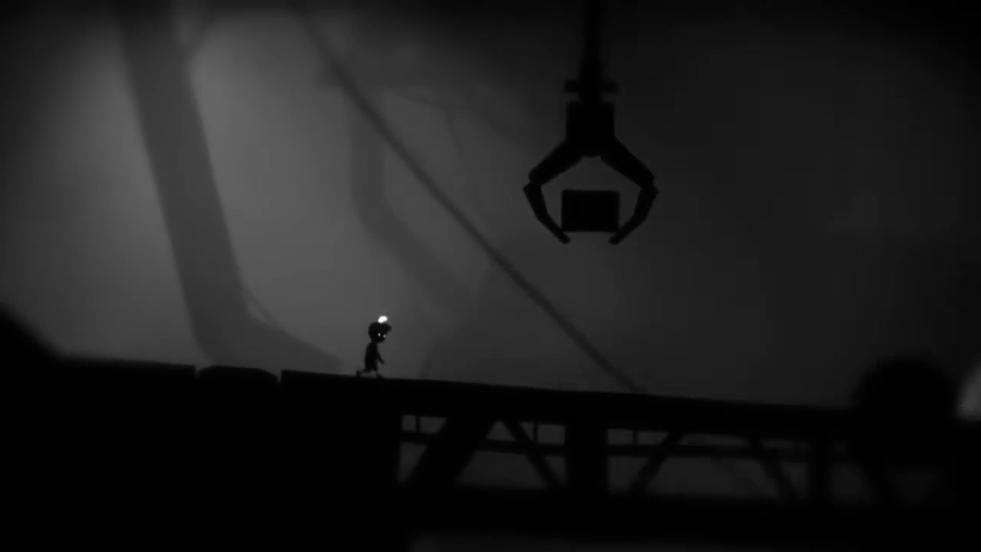
key("Right")
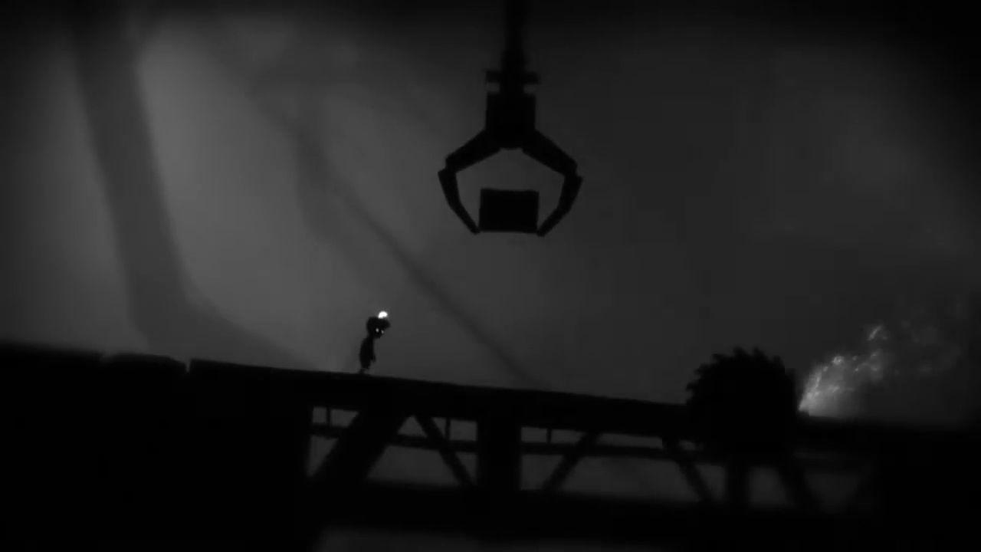
key("Right")
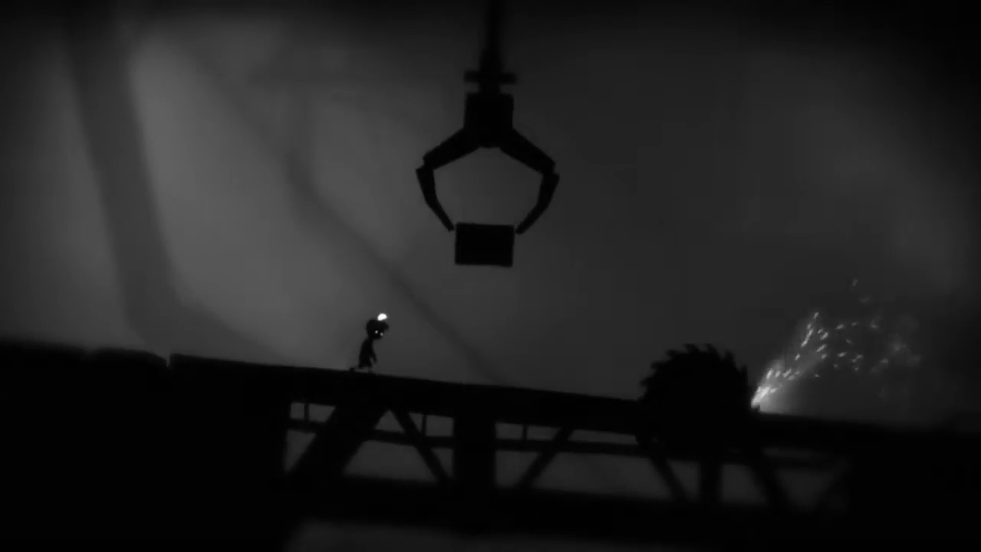
key("Up")
key("Right")
key("Up")
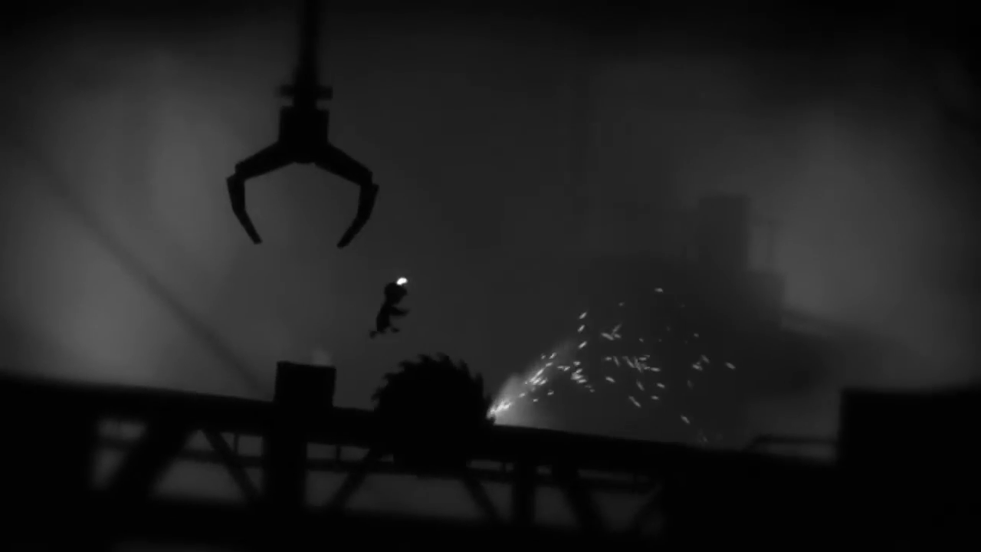
key("Right")
key("Right")
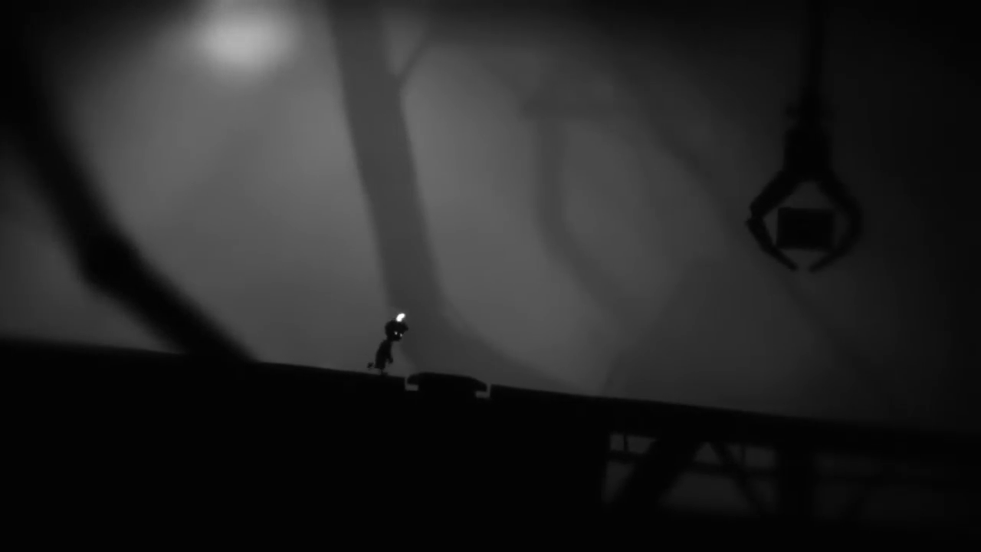
key("Right")
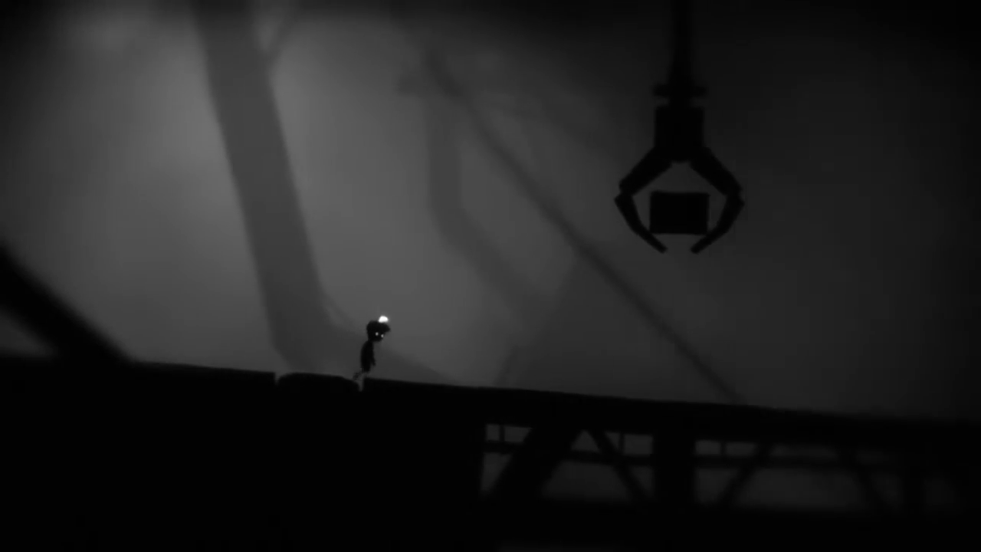
key("Right")
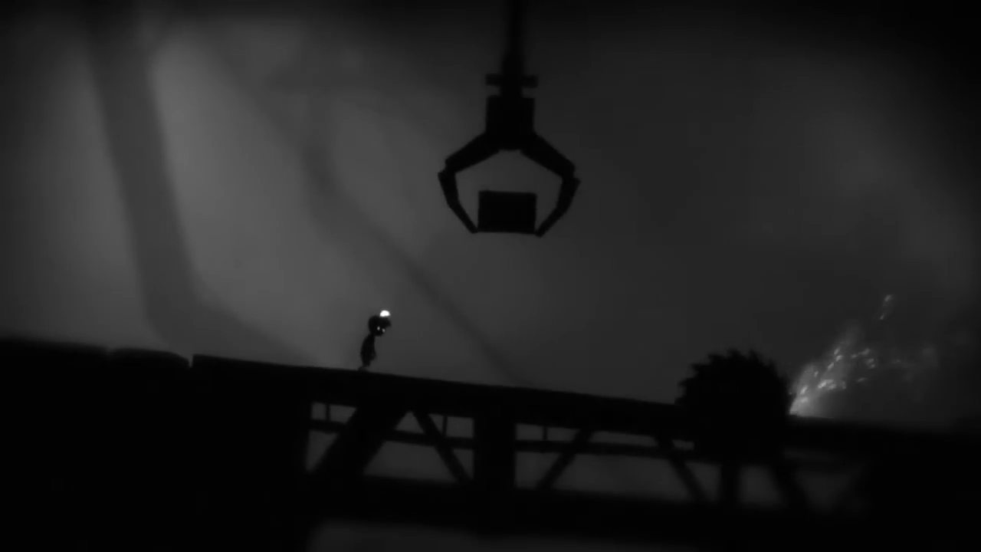
key("Right")
key("Up")
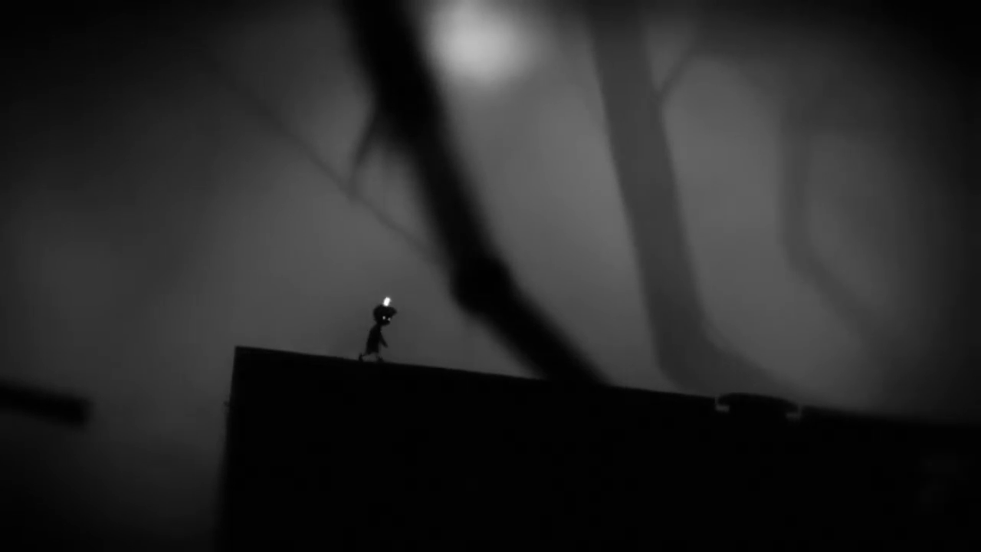
key("Right")
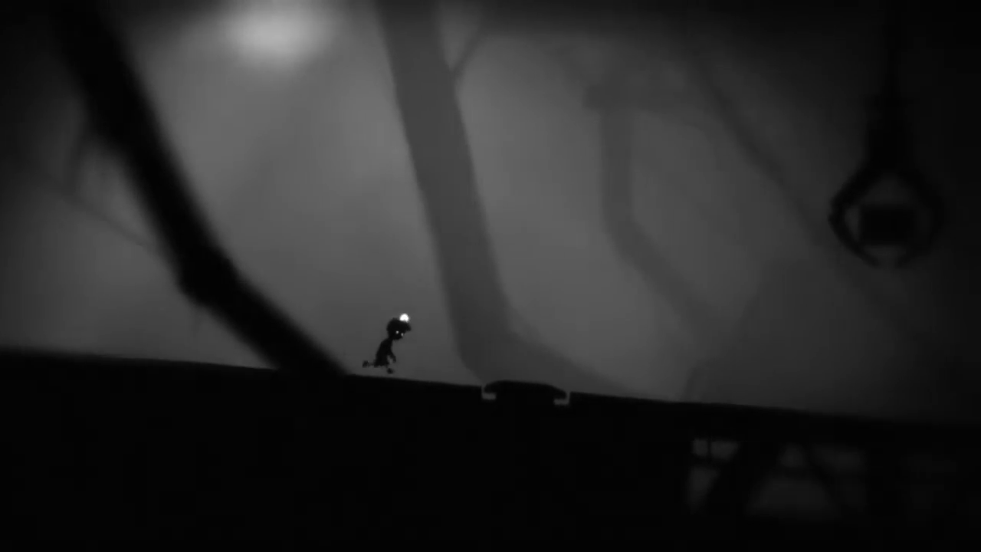
key("Right")
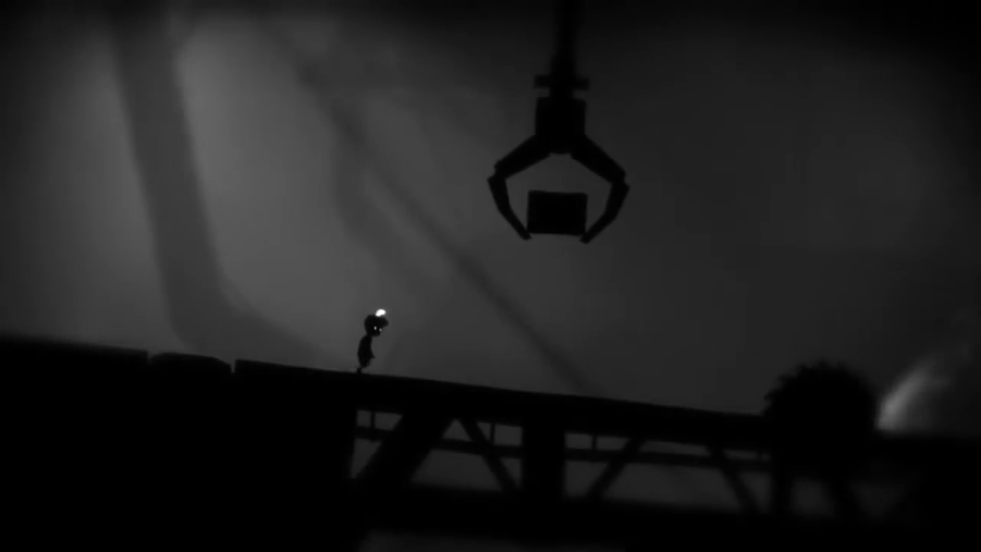
key("Right")
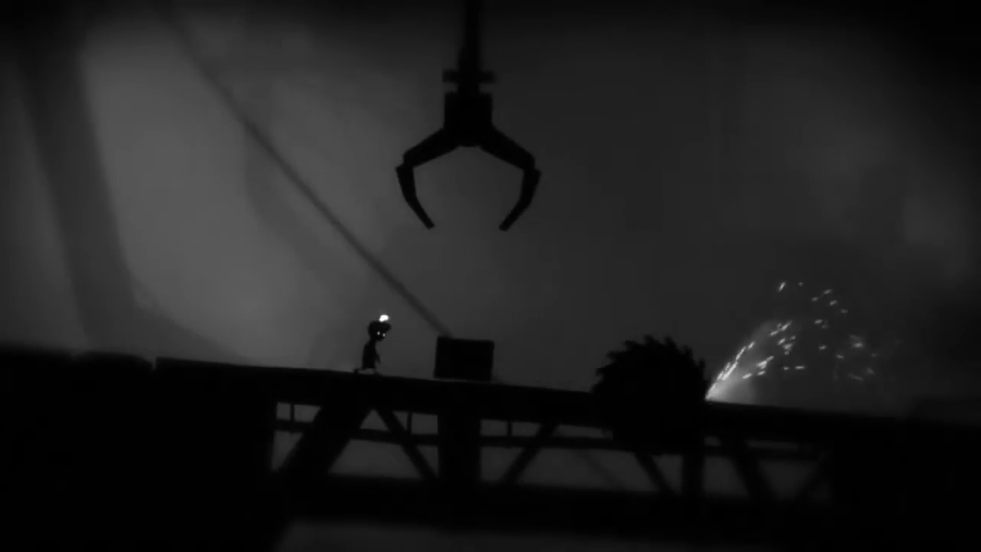
key("Right")
key("Up")
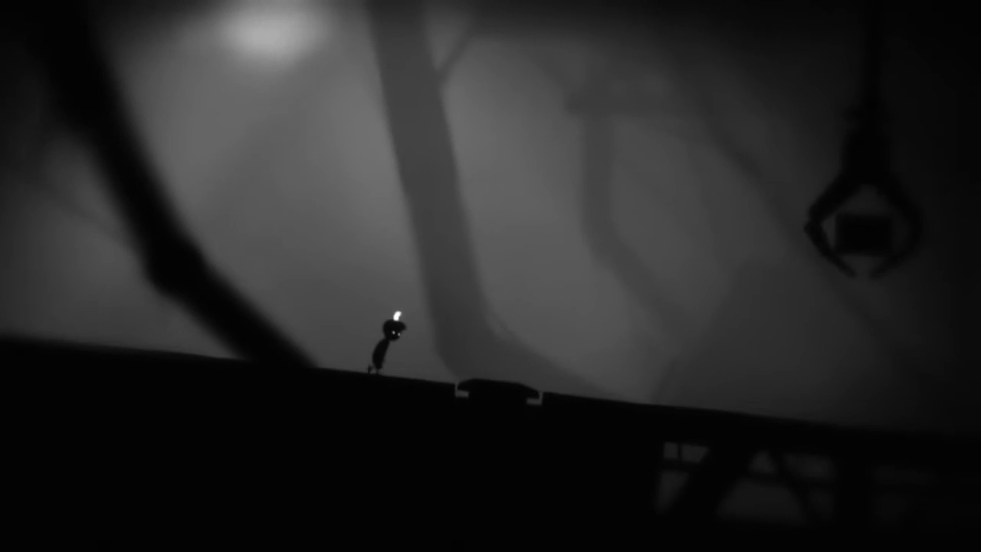
key("Right")
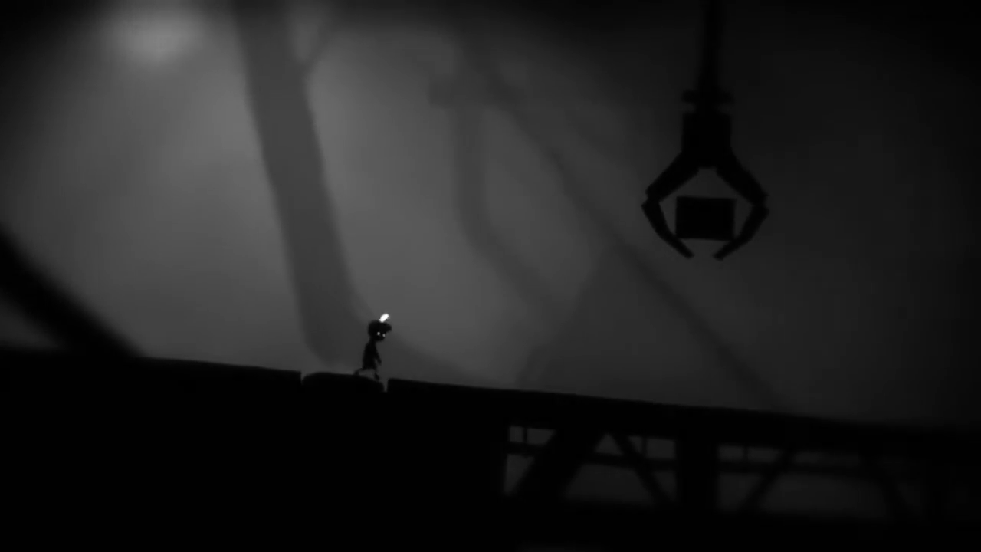
key("Right")
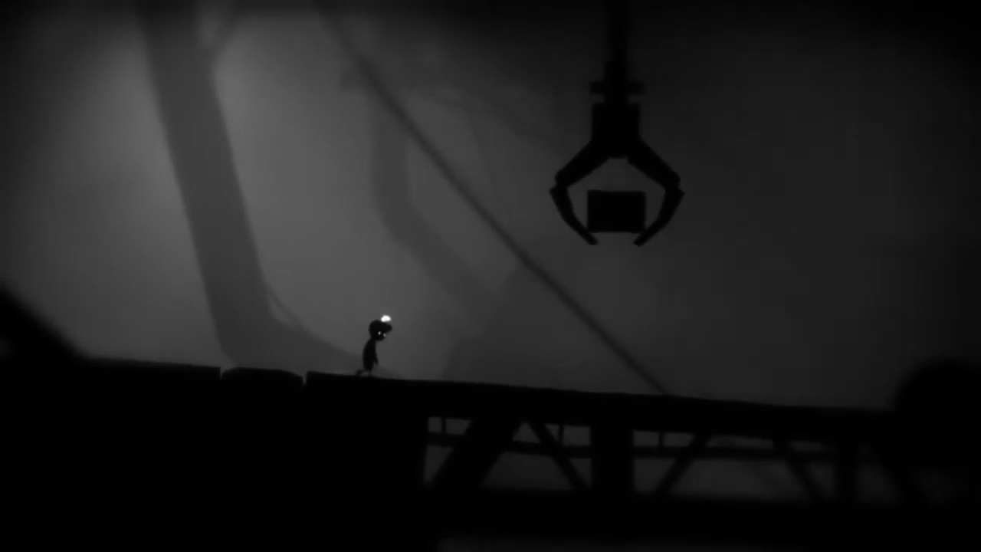
key("Right")
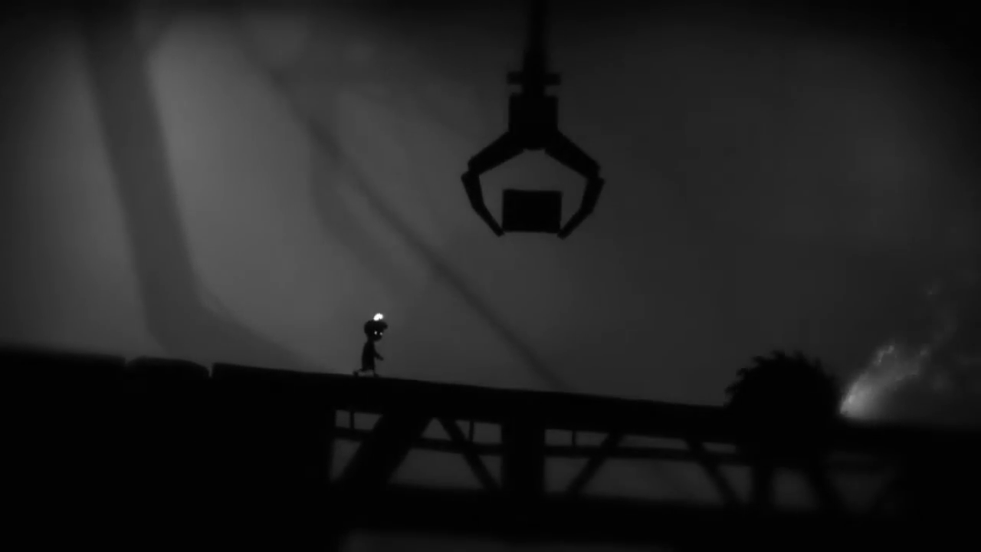
key("Right")
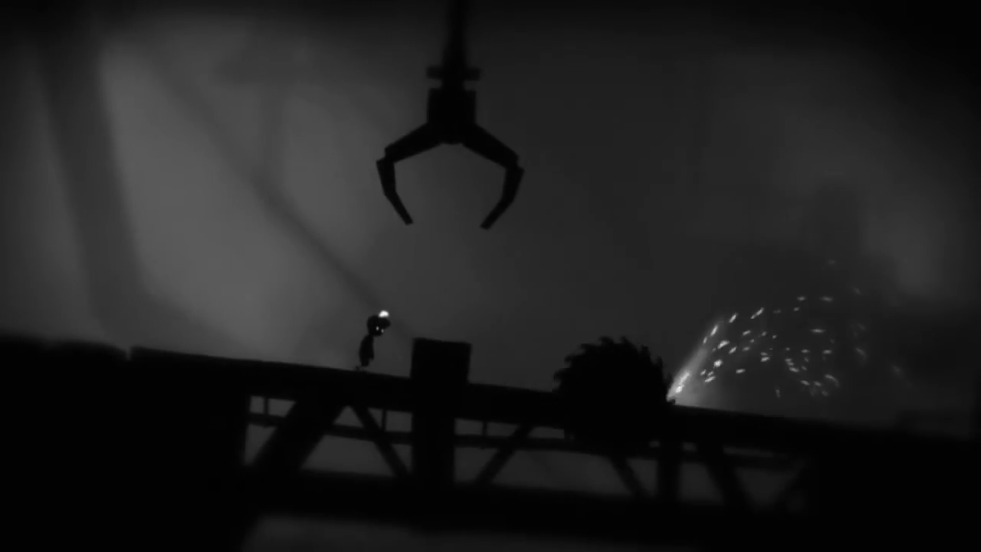
key("Right")
key("Up")
key("Up")
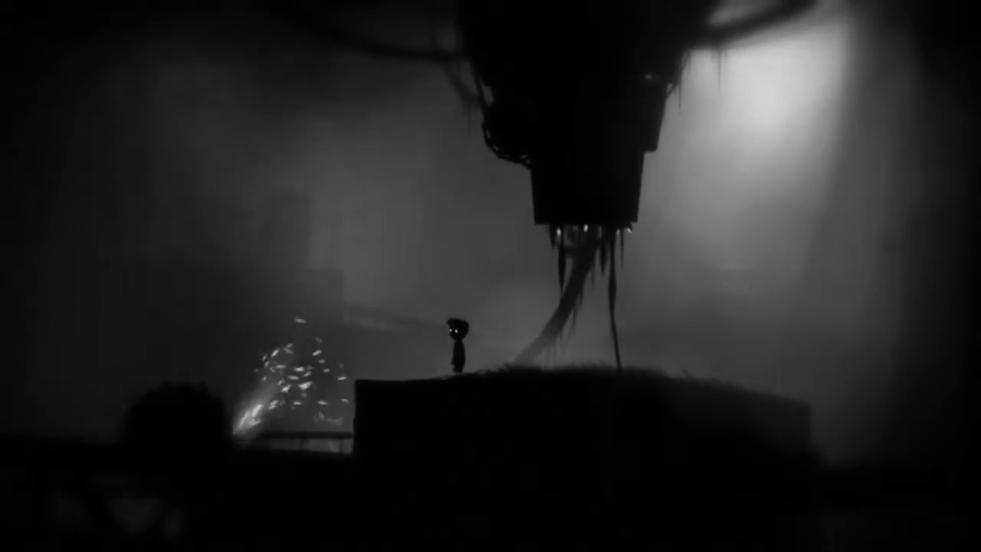
key("Left")
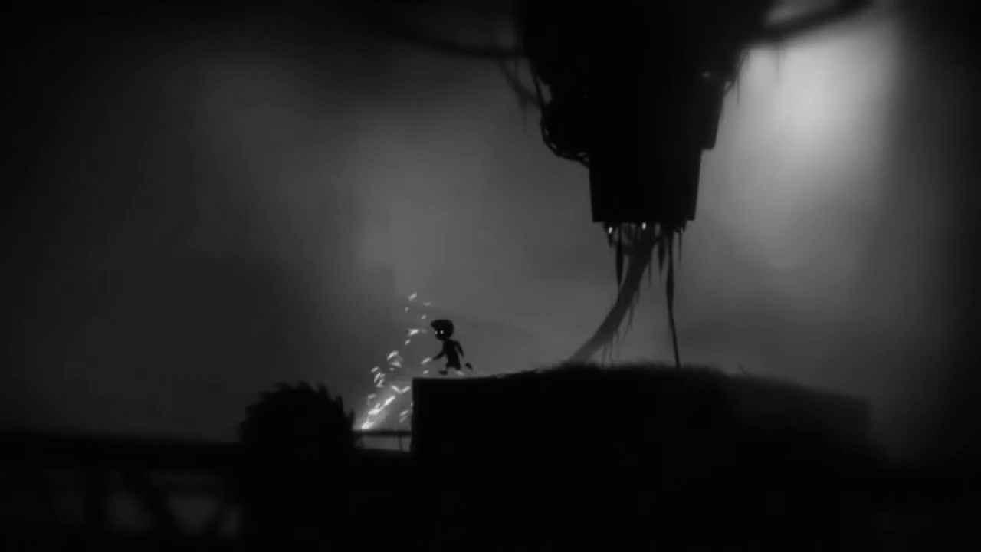
key("Up")
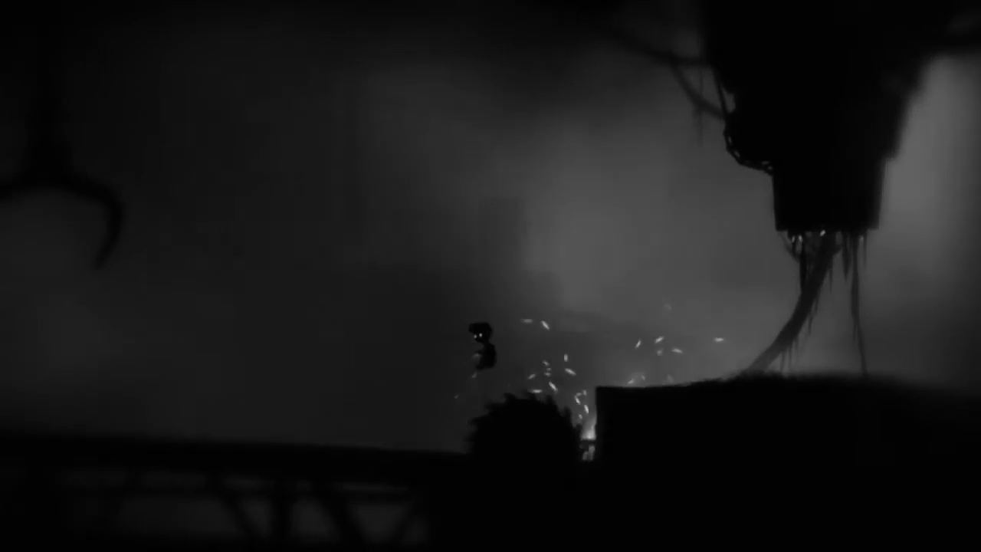
key("Left")
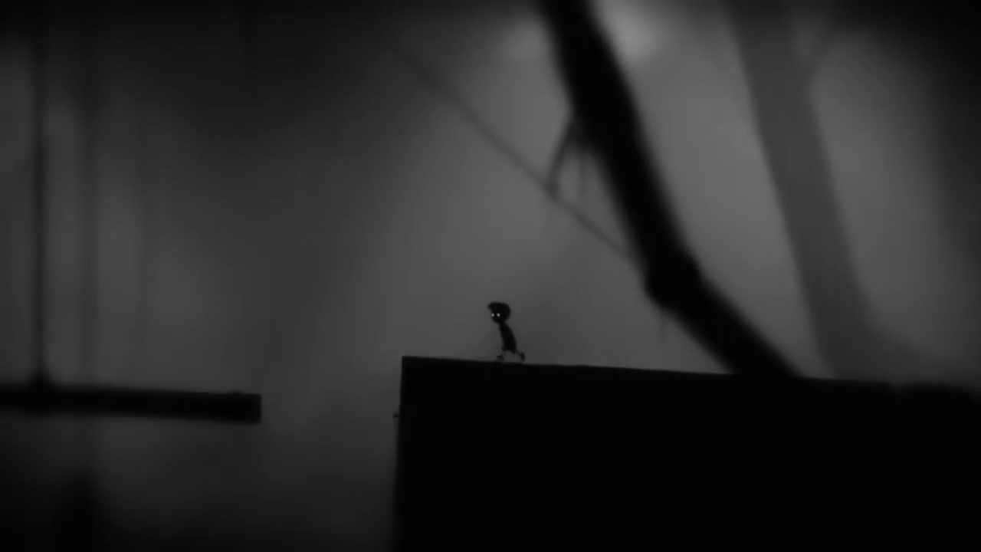
key("Left")
key("Up")
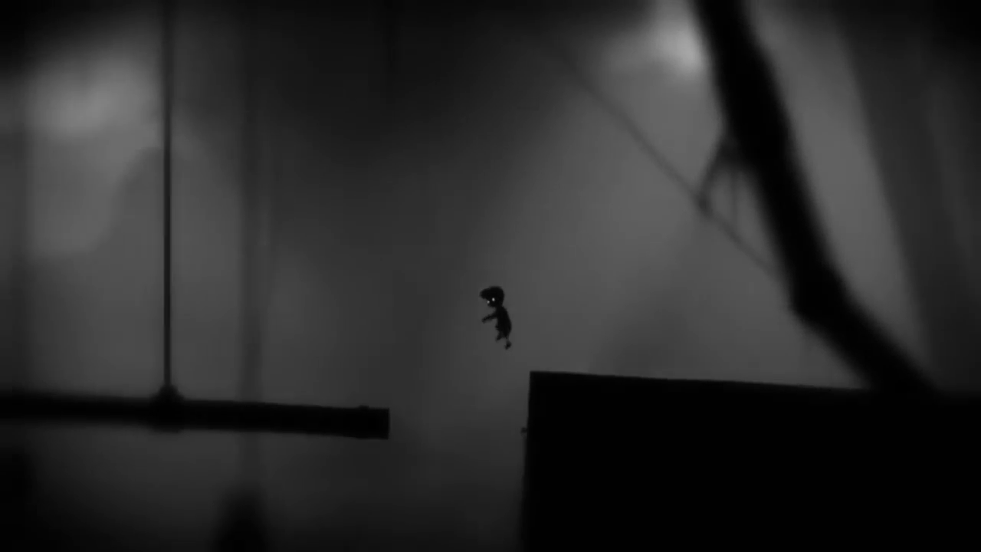
key("Left")
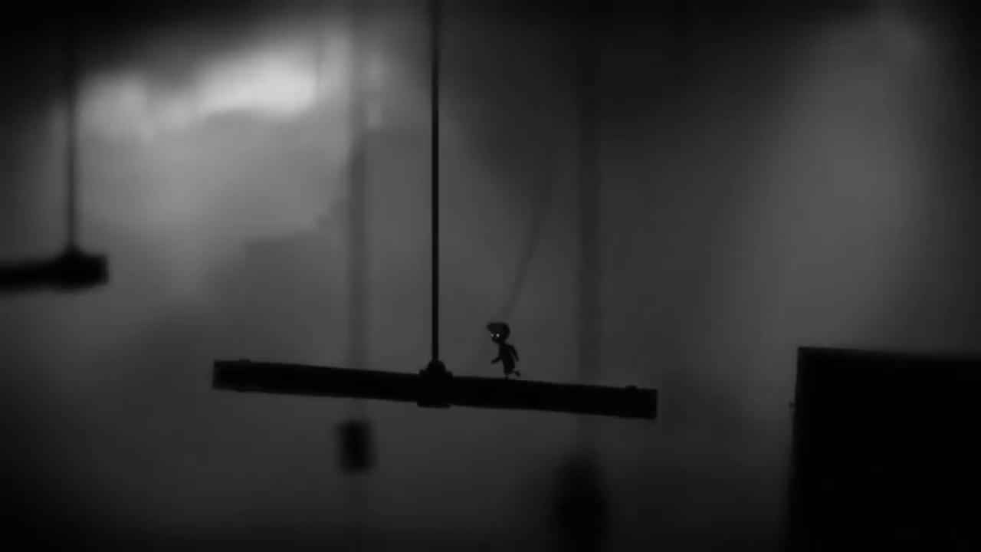
key("Left")
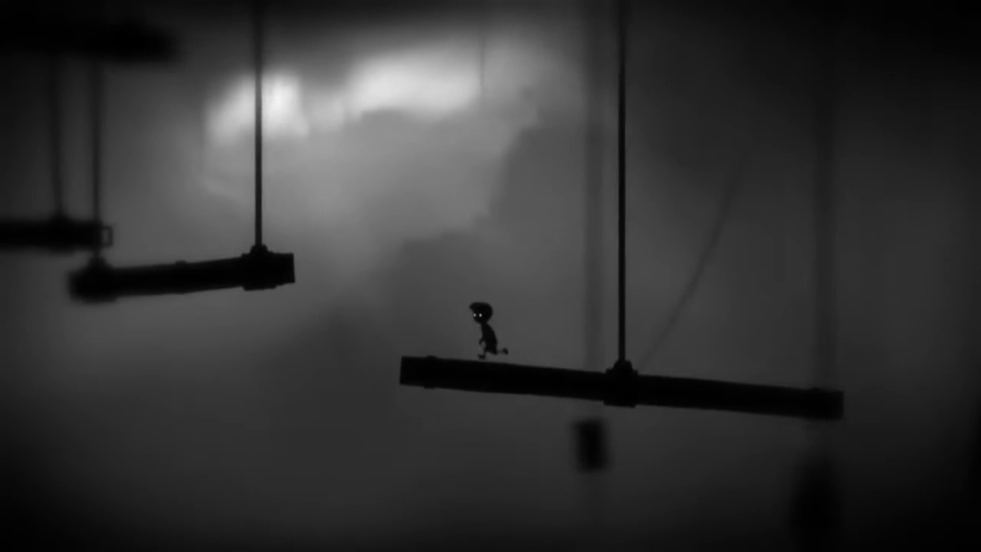
key("Right")
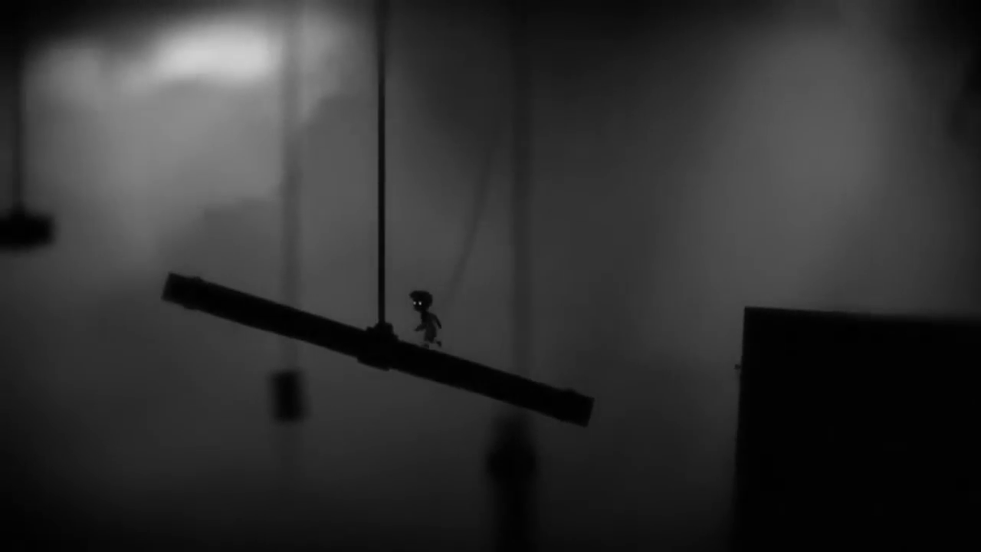
key("Left")
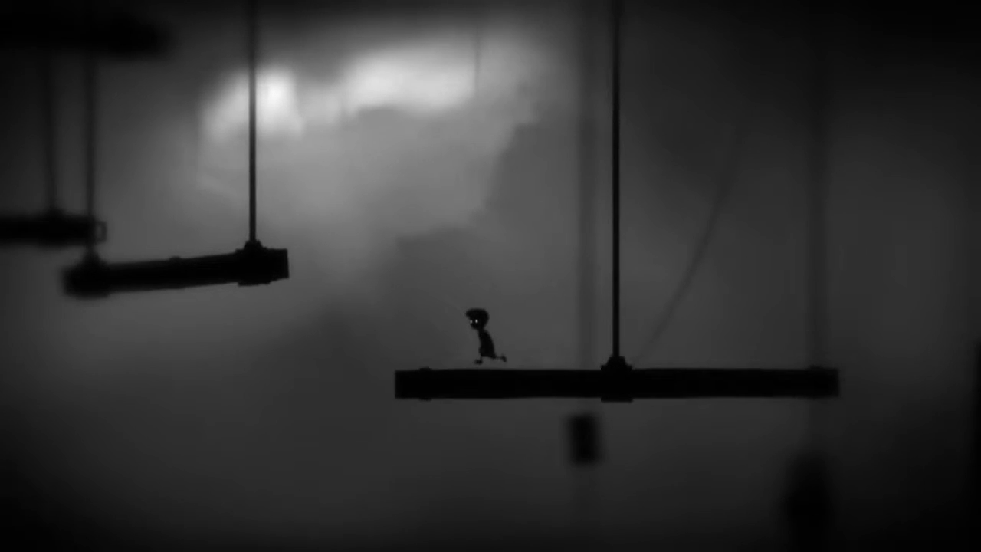
key("Up")
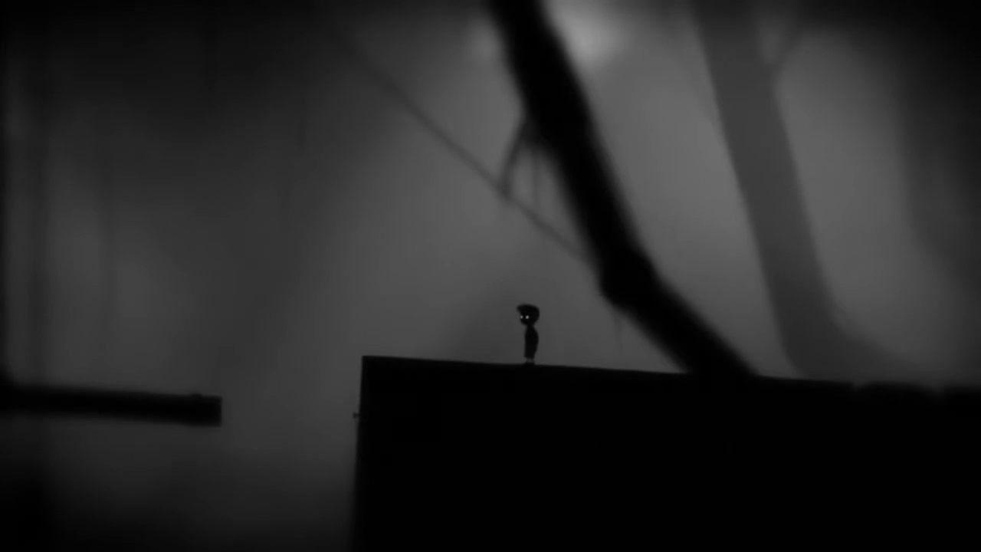
key("Left")
key("Up")
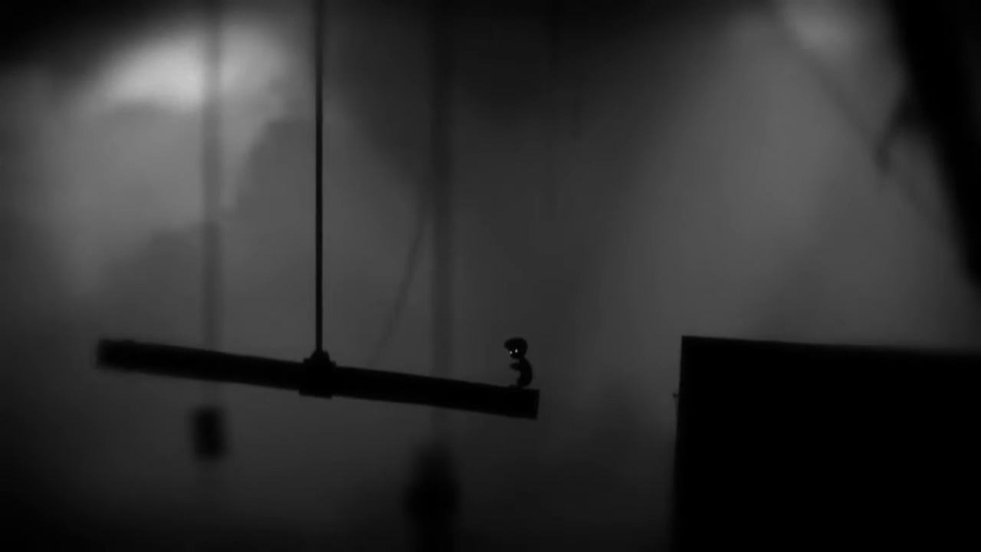
key("Left")
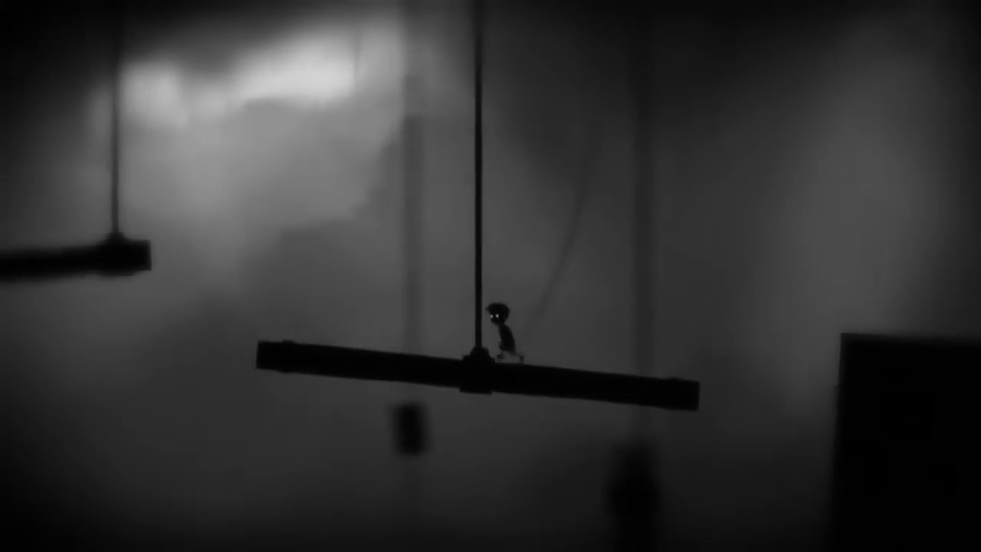
key("Left")
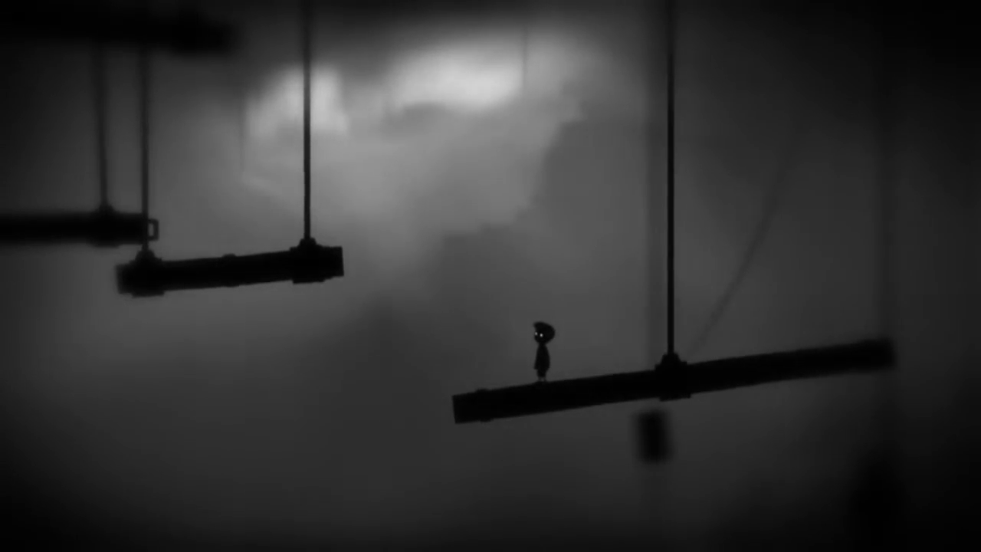
key("Right")
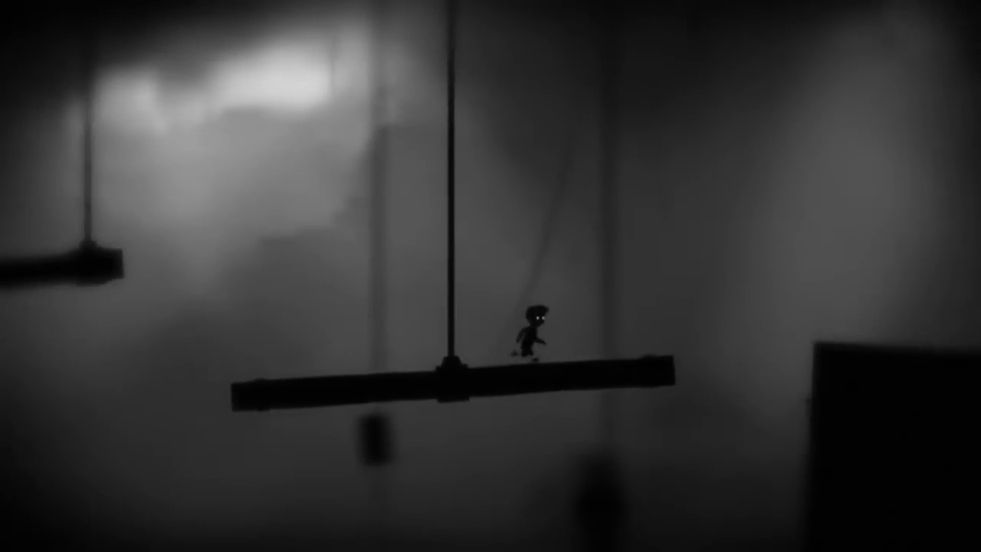
key("Right")
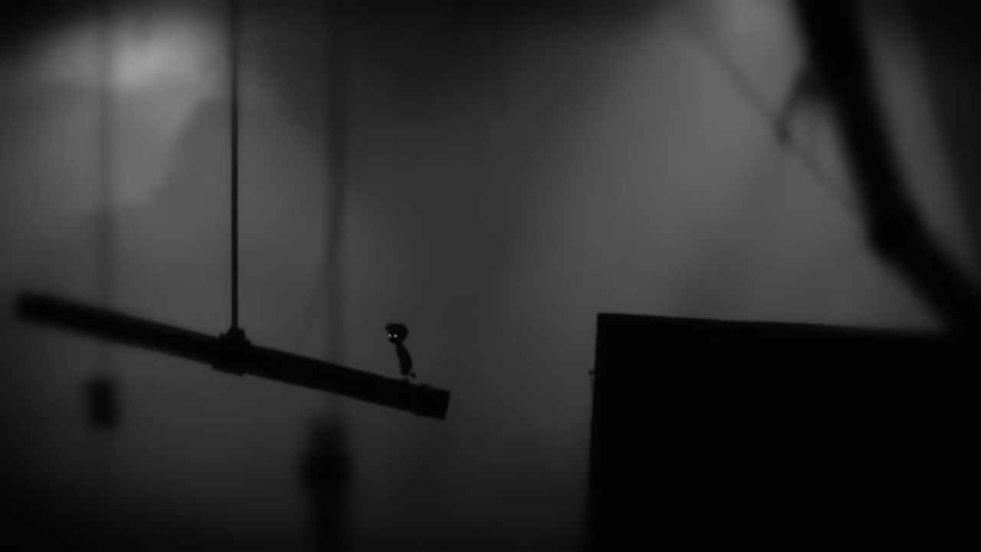
key("Left")
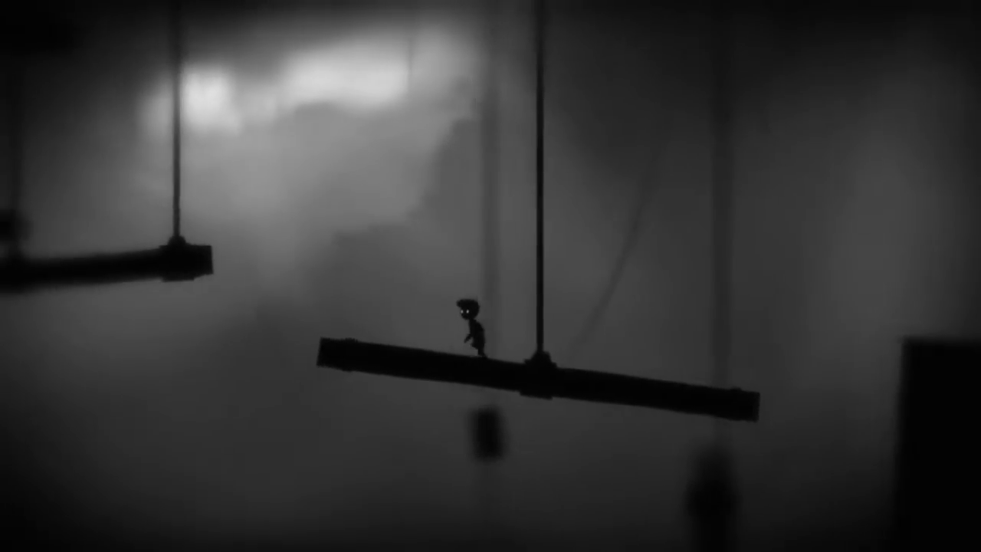
key("Right")
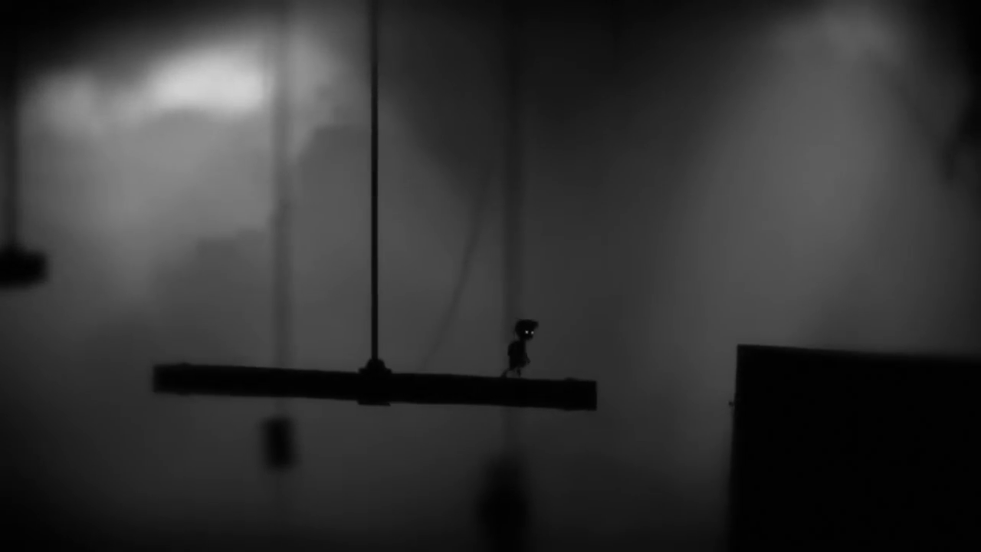
key("Right")
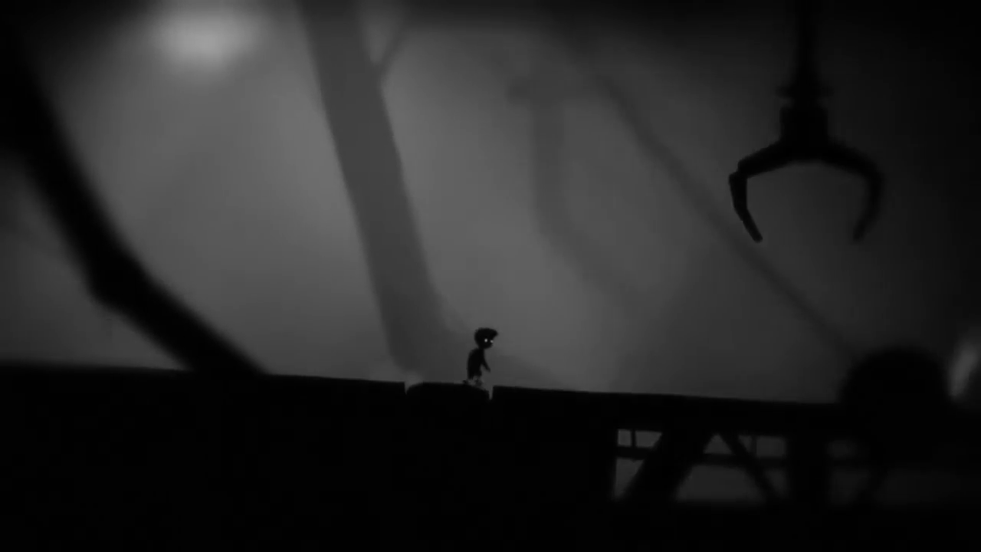
key("Left")
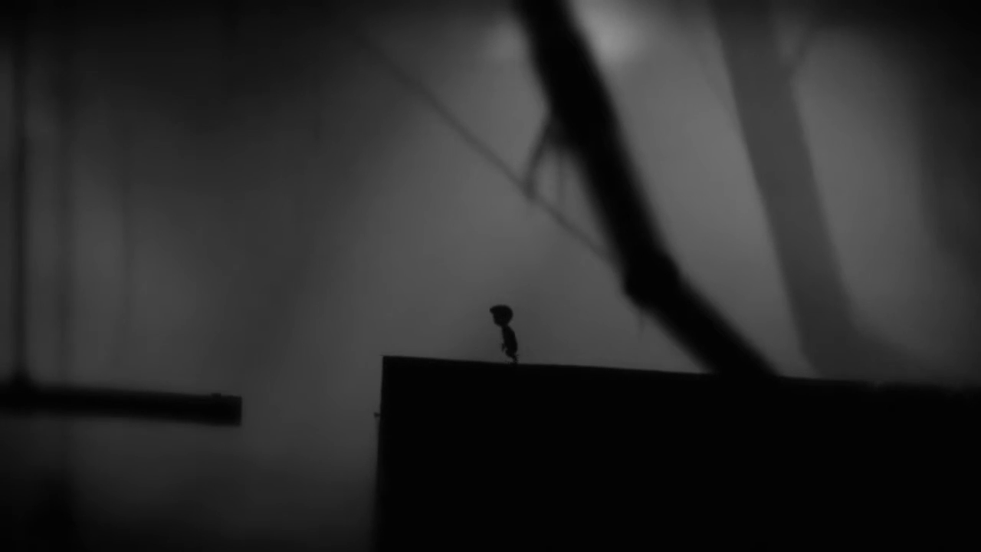
key("Left")
key("Up")
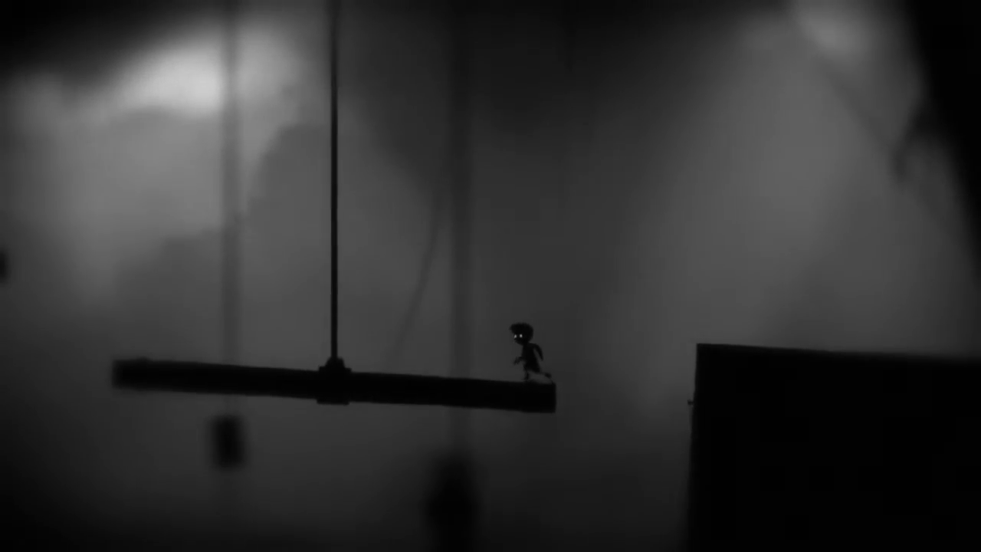
key("Left")
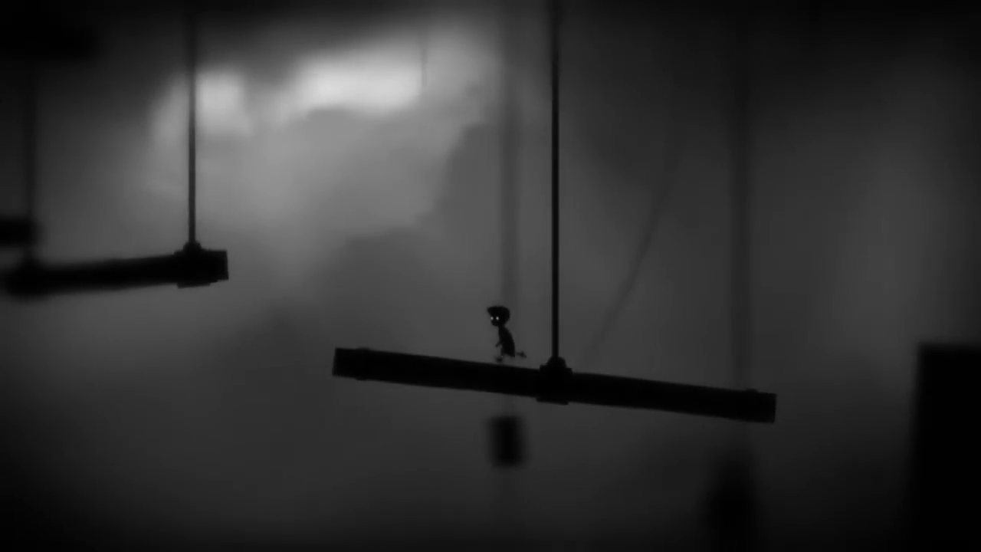
key("Up")
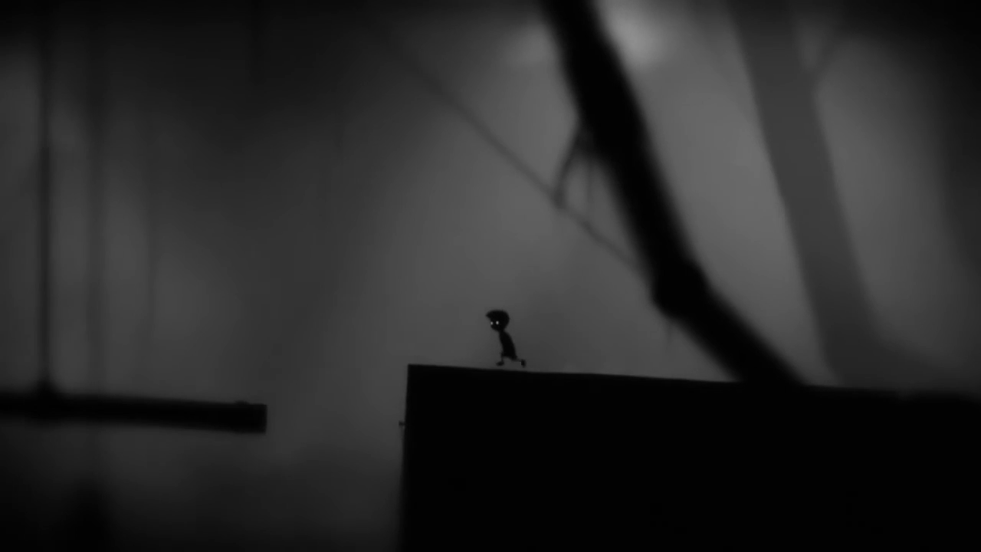
key("Up")
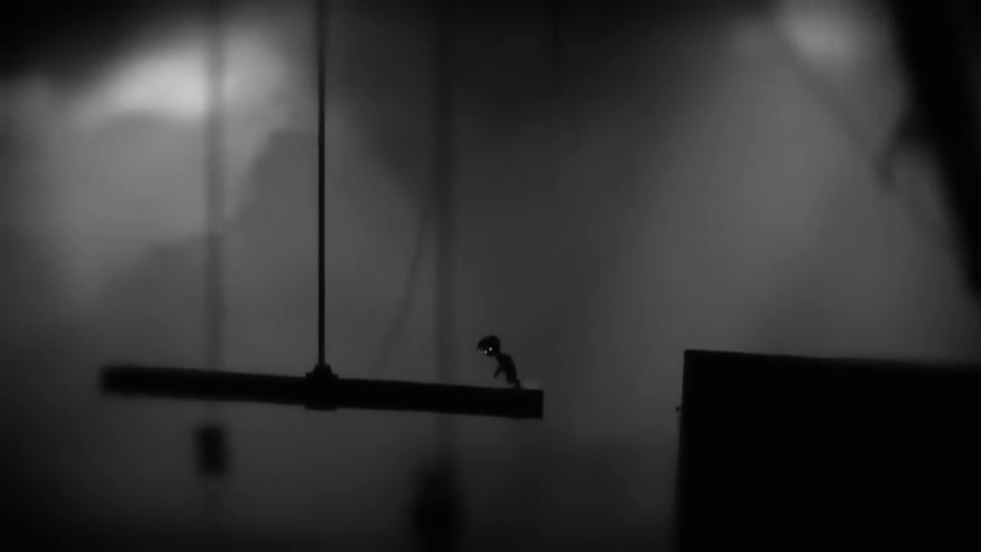
key("Left")
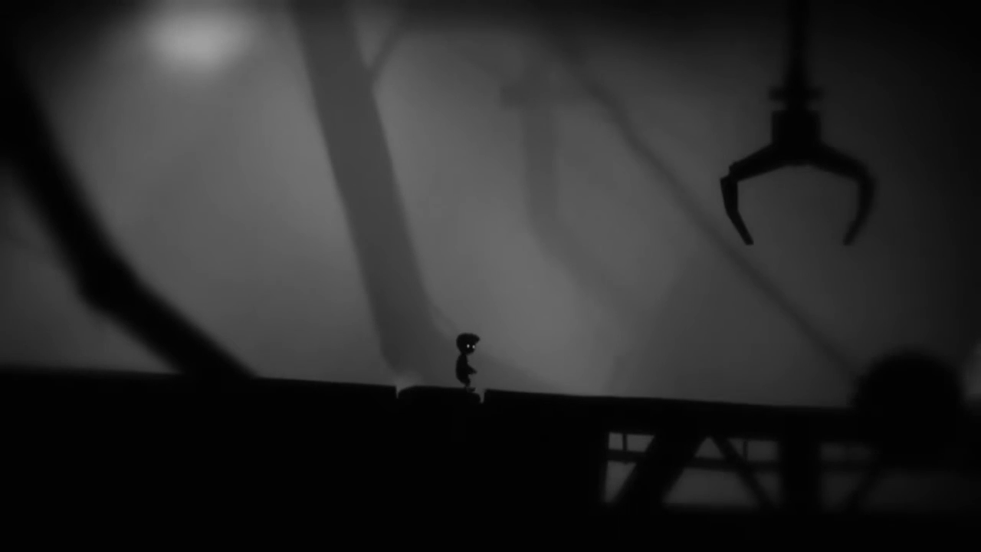
key("Left")
key("Up")
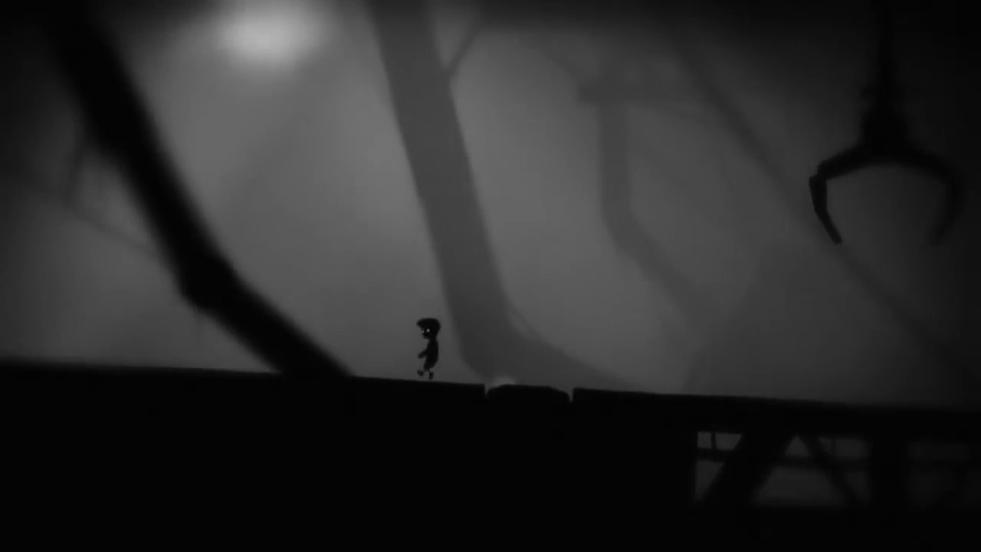
key("Left")
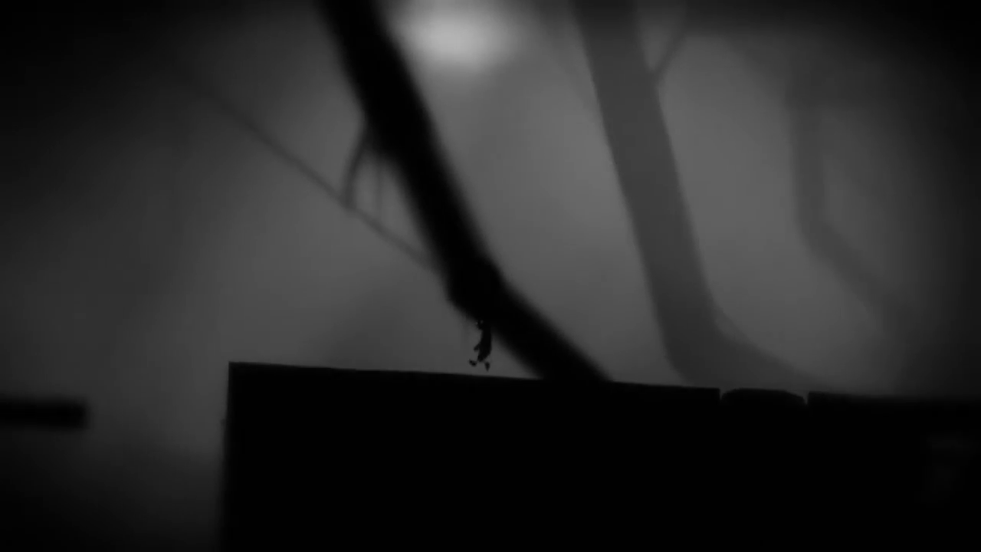
key("Left")
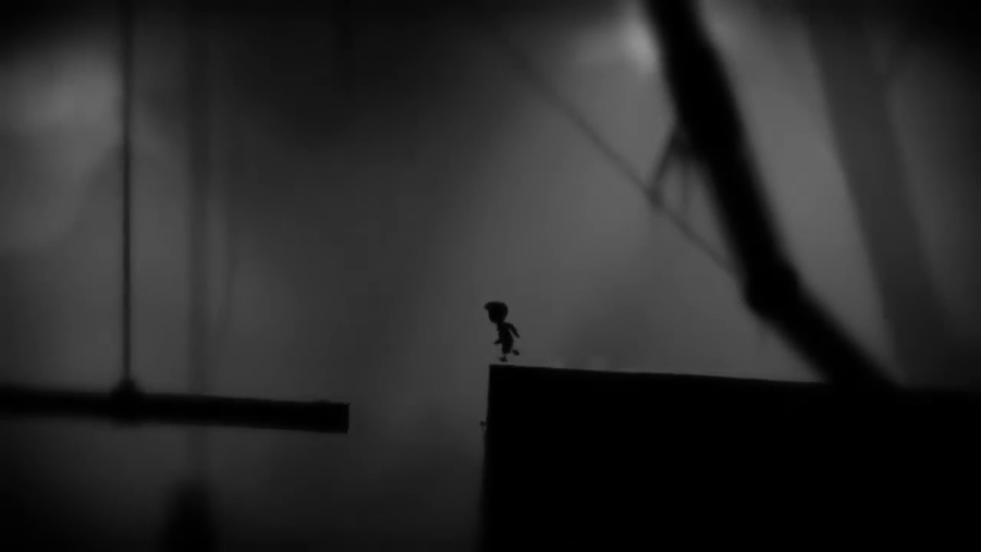
key("Up")
key("Left")
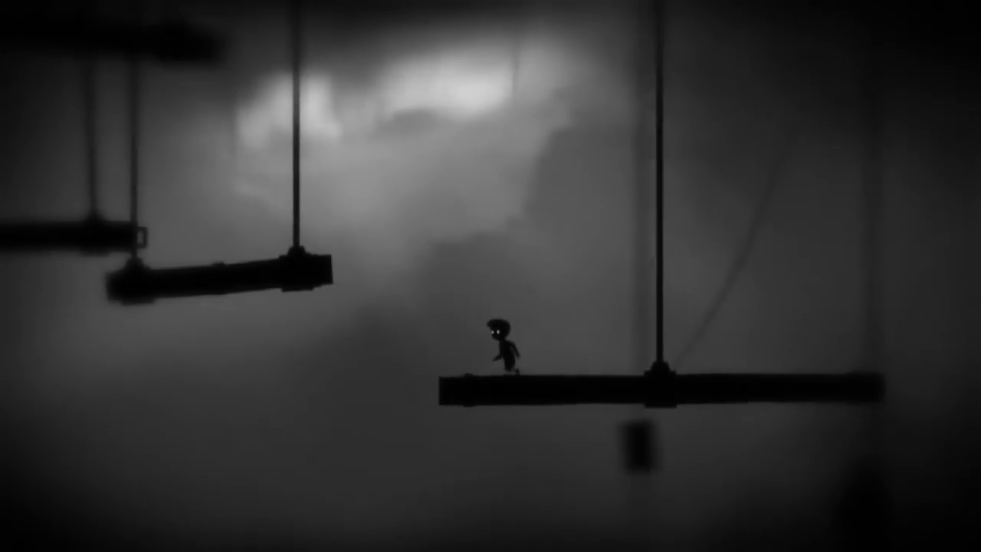
key("Right")
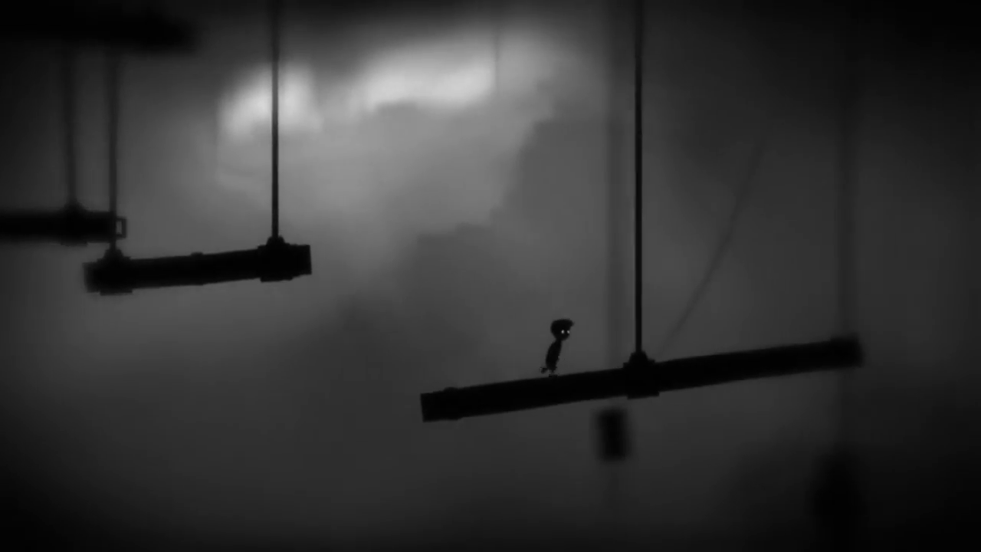
key("Right")
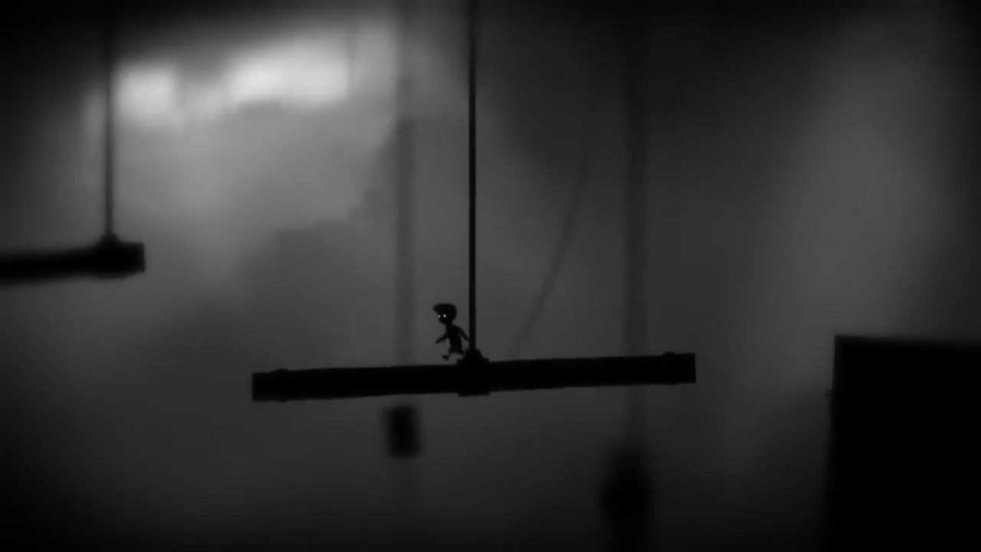
key("Left")
key("Right")
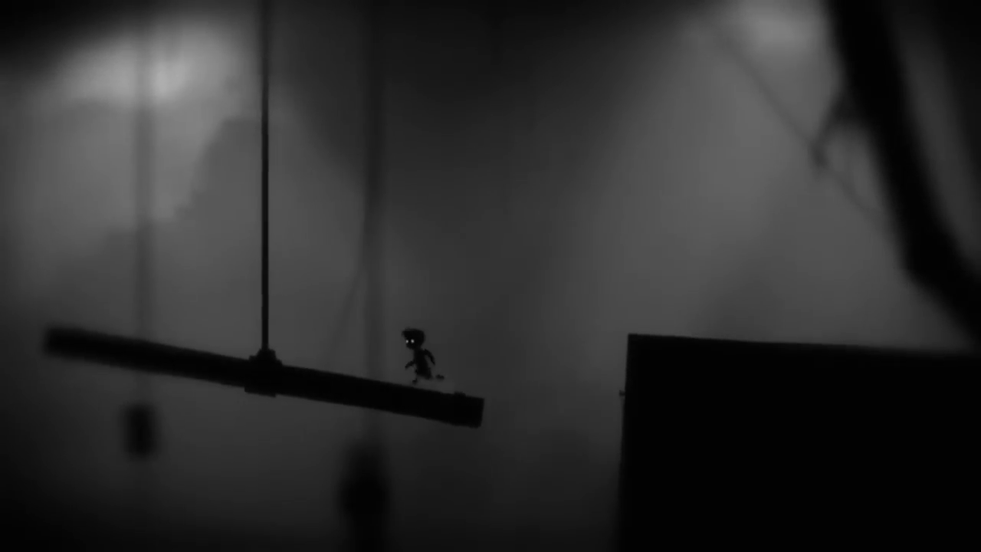
key("Left")
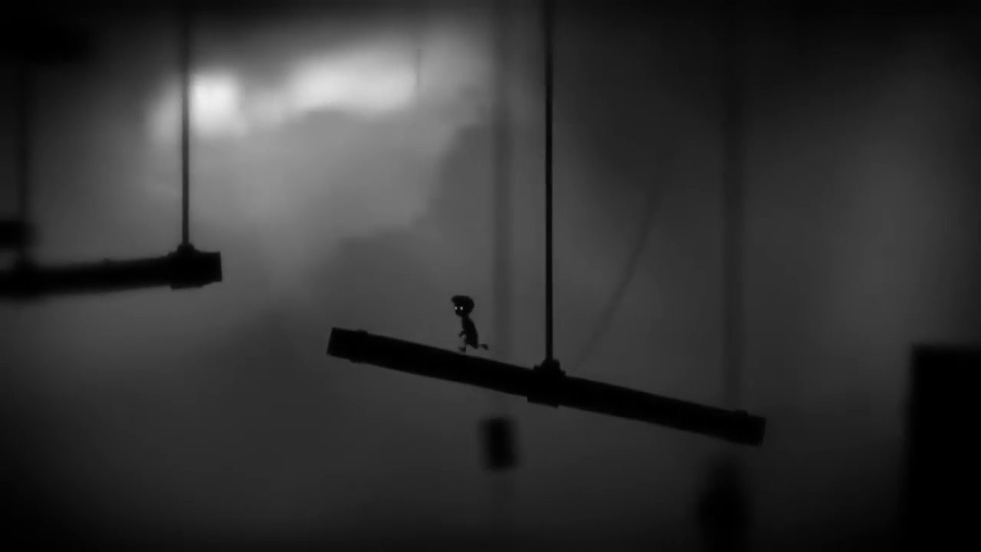
key("Left")
key("Up")
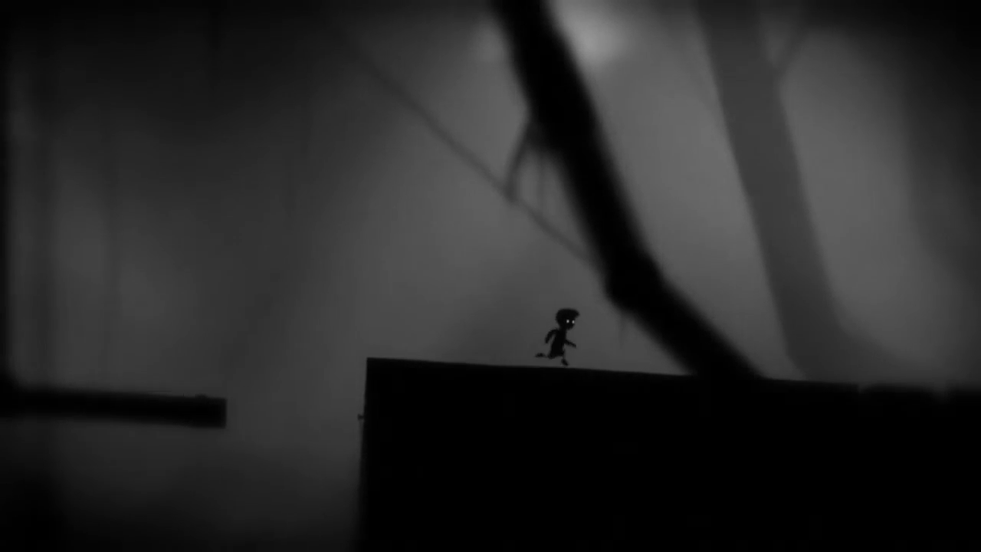
key("Left")
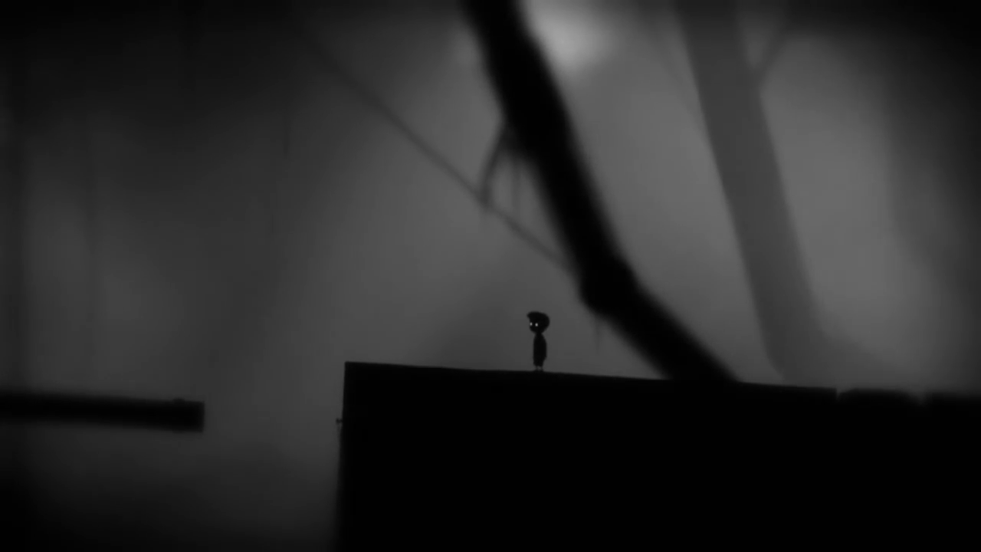
key("Left")
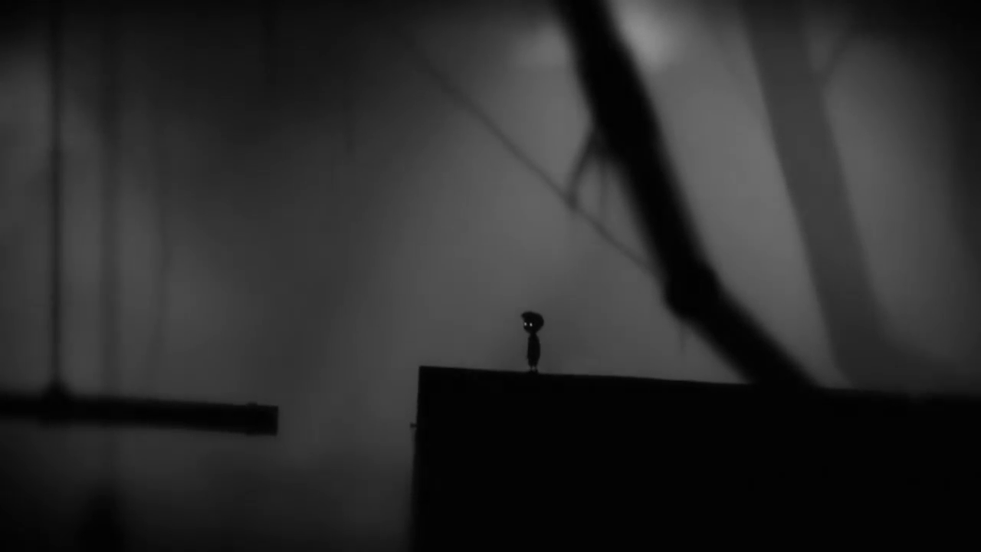
key("Left")
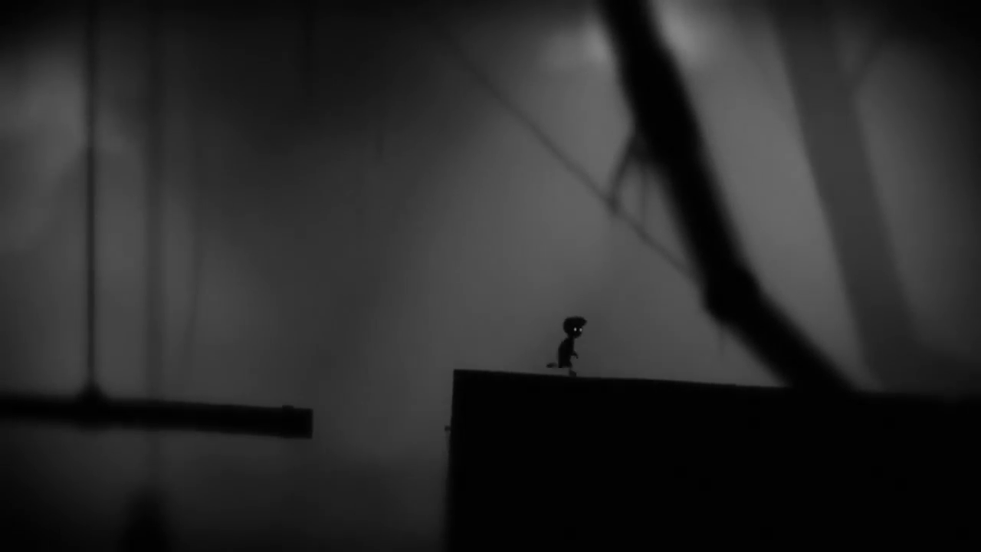
key("Right")
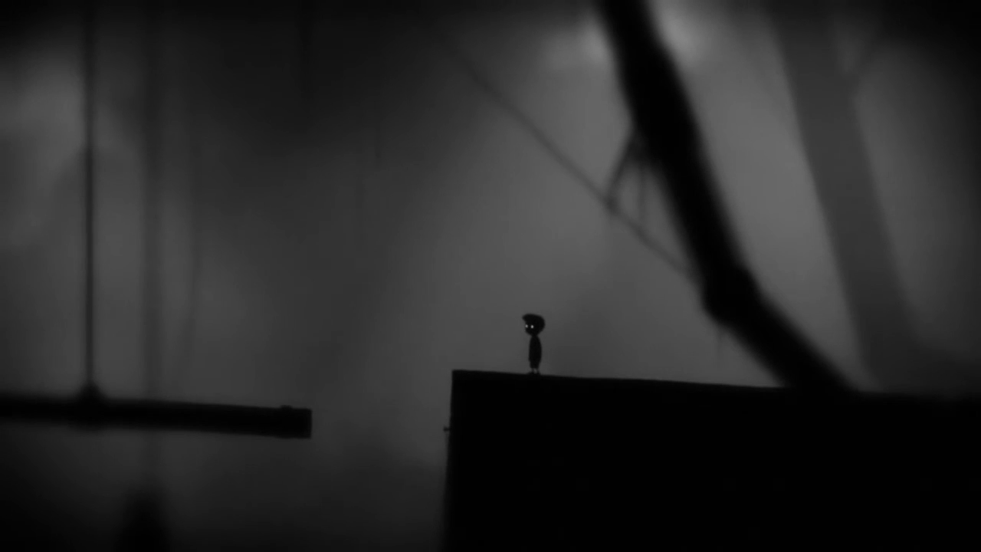
key("Left")
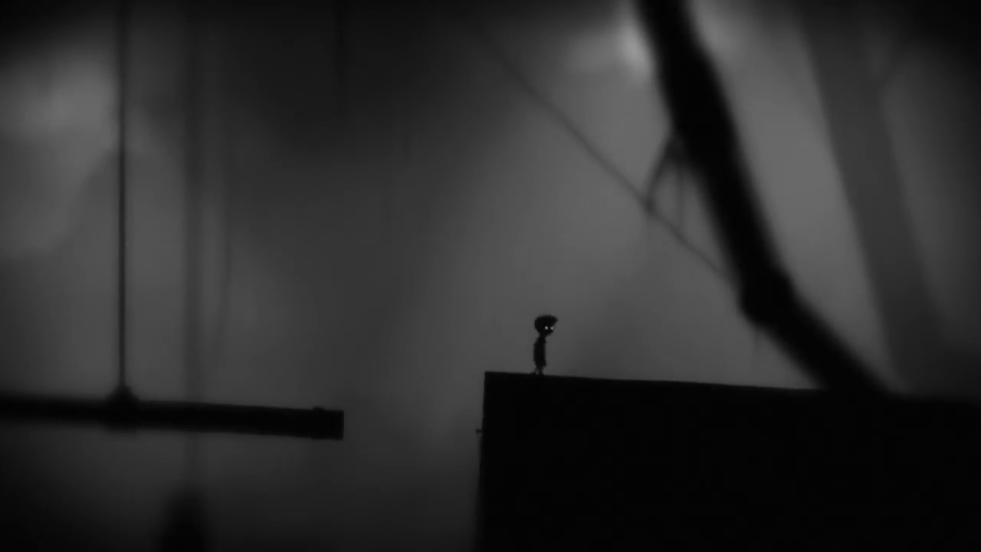
key("Right")
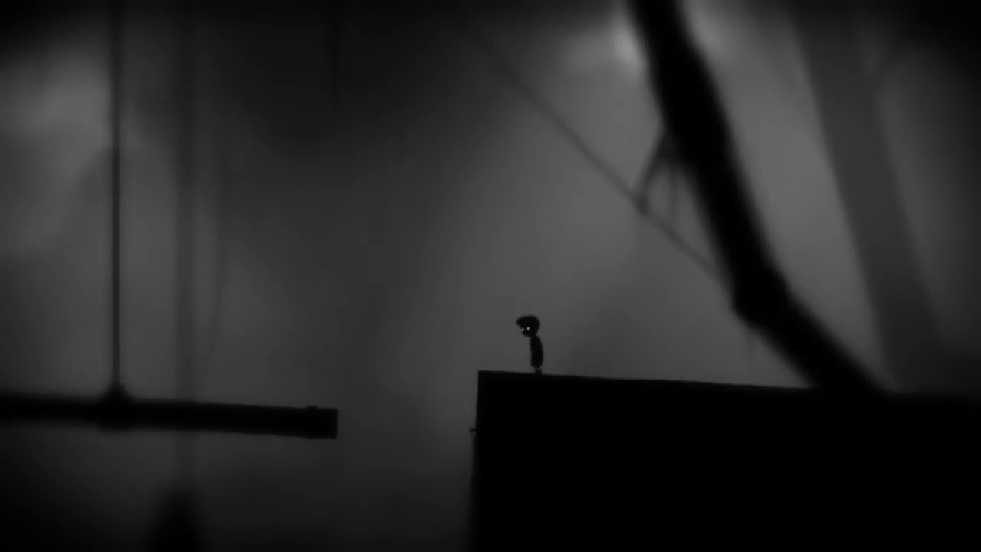